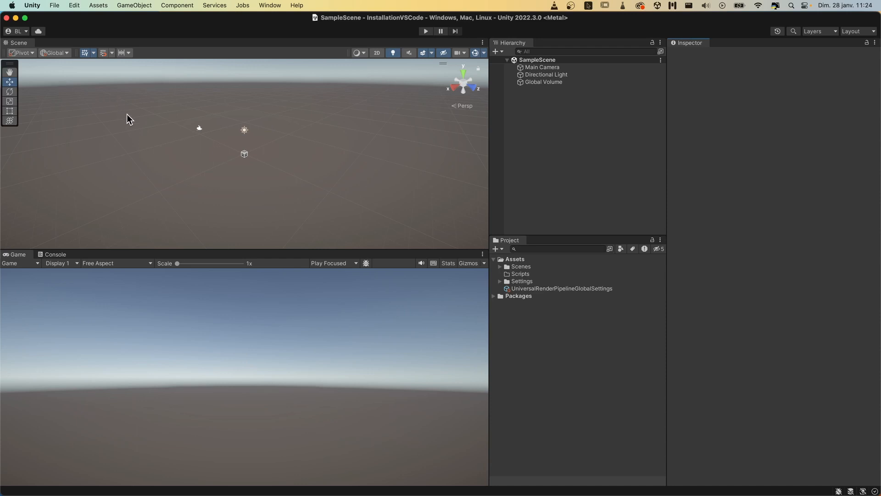
- Review the available external script editors in the External Tools preferences, keeping Visual Studio Code, and close the preferences
left_click(34, 5)
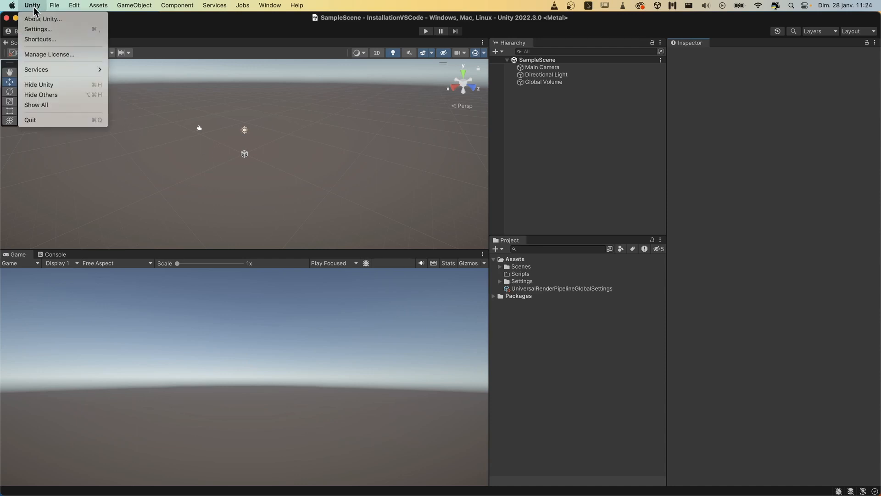
mouse_move(75, 6)
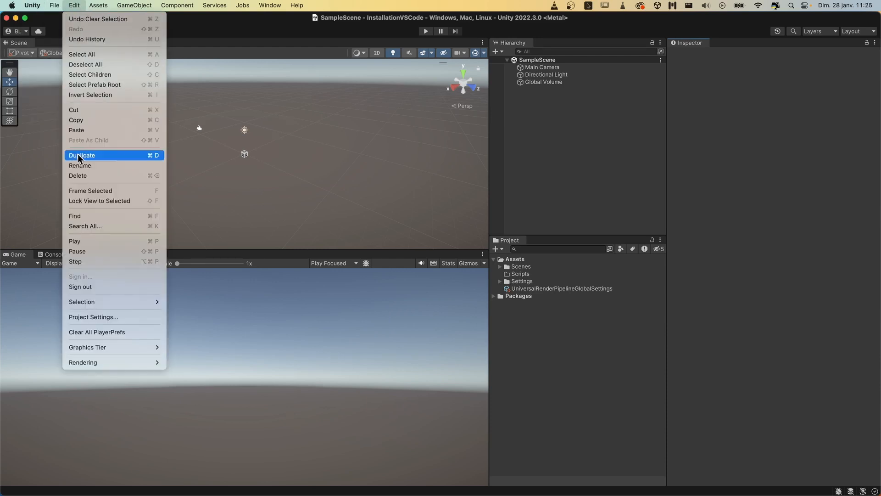
mouse_move(35, 5)
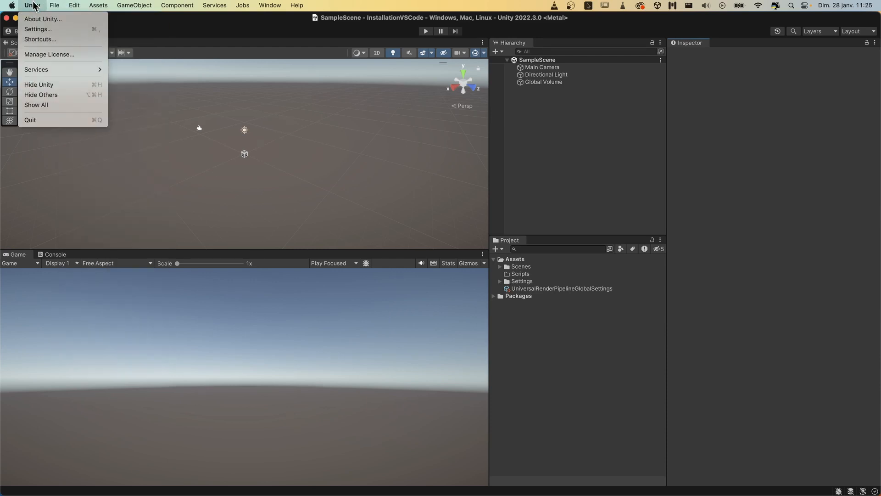
left_click(40, 31)
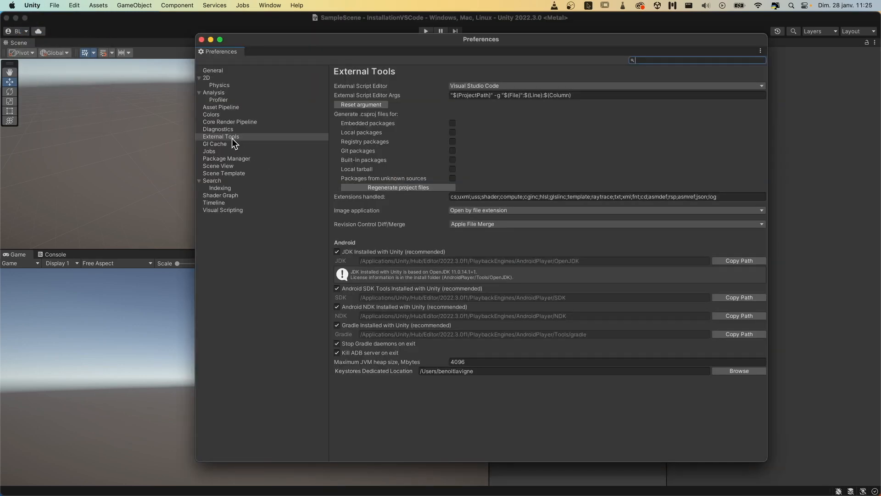
left_click(232, 137)
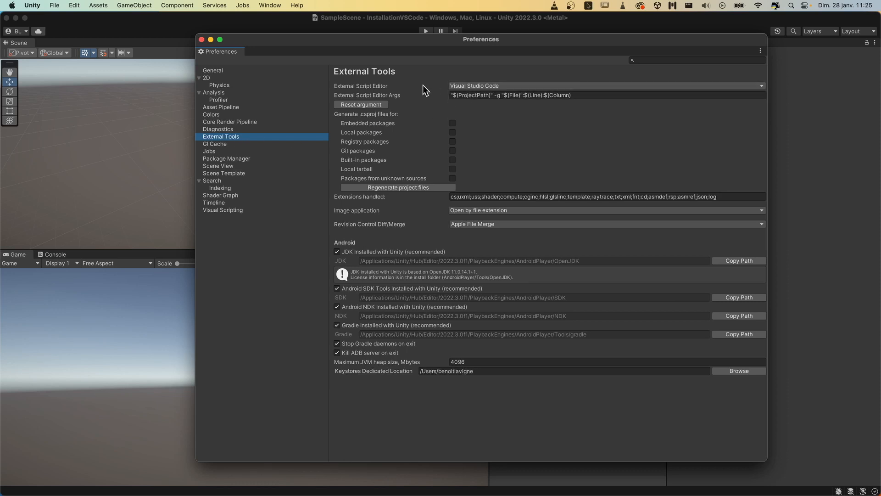
left_click(517, 86)
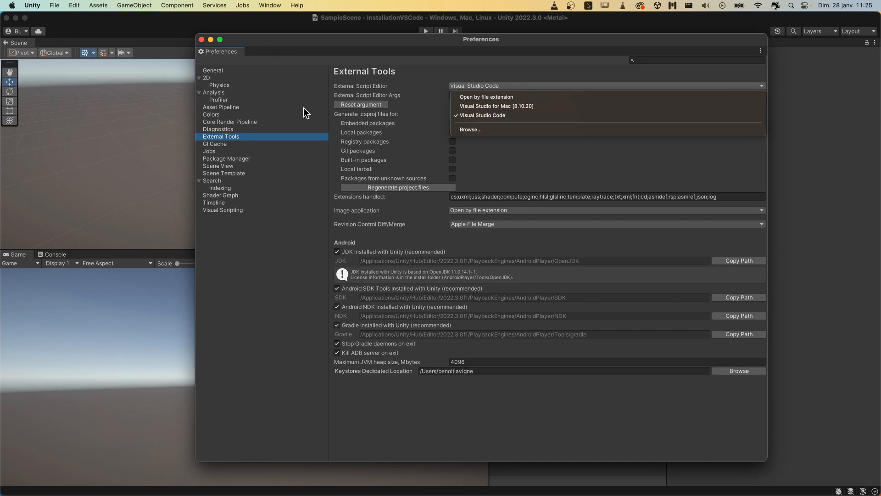
left_click(306, 43)
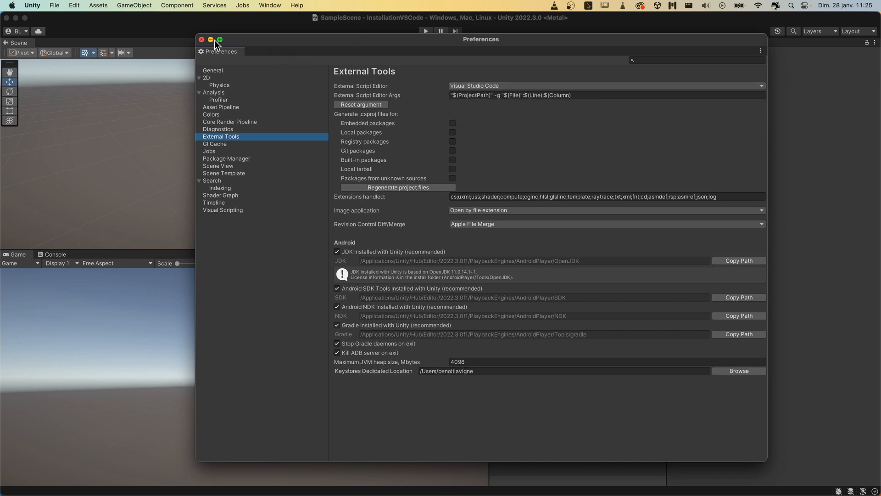
left_click(201, 40)
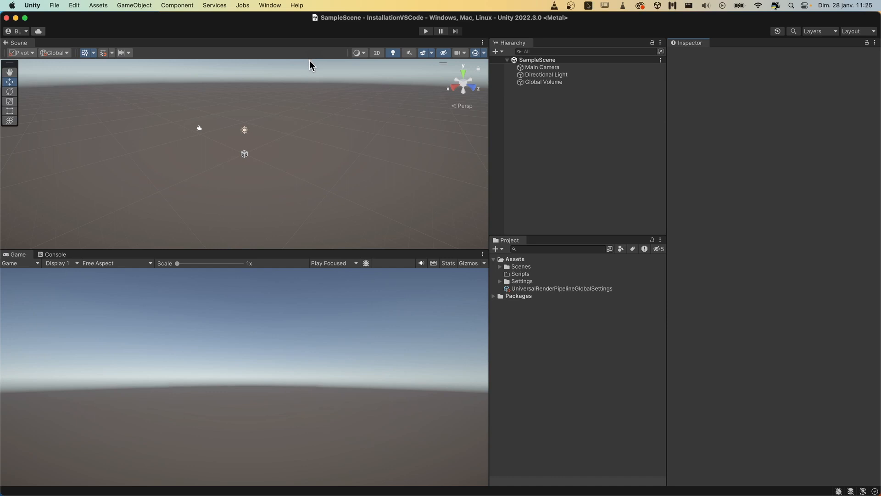
- Update the Visual Studio Editor package to version 2.0.22 in the Package Manager, and close it
left_click(274, 6)
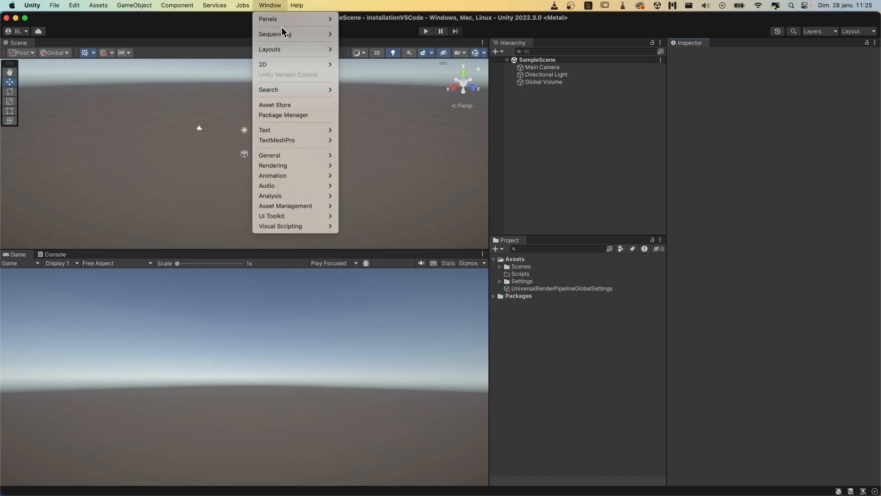
left_click(304, 116)
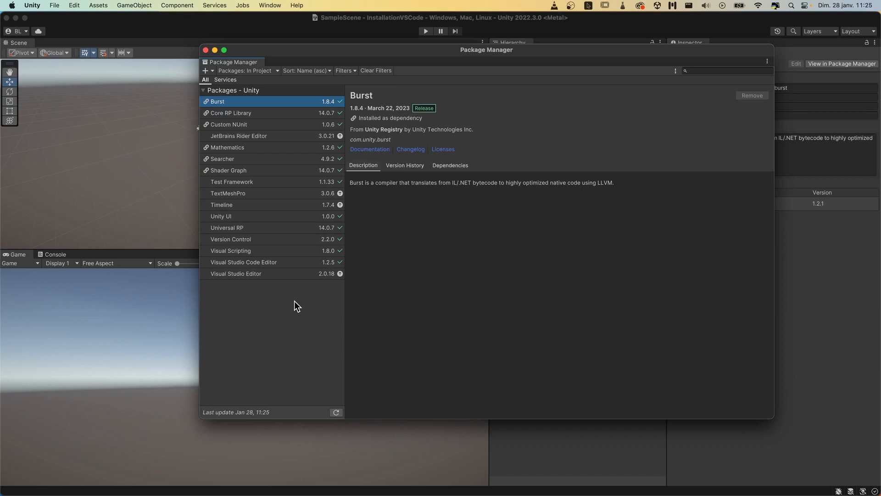
left_click(229, 275)
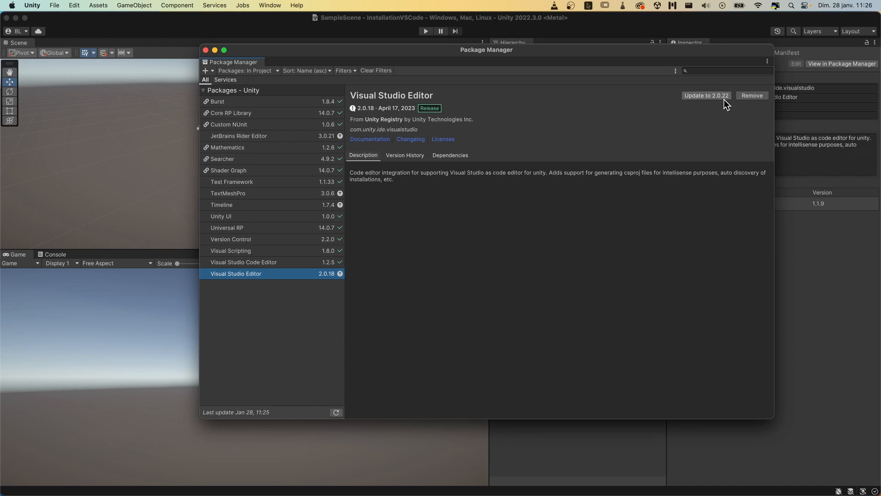
left_click(699, 96)
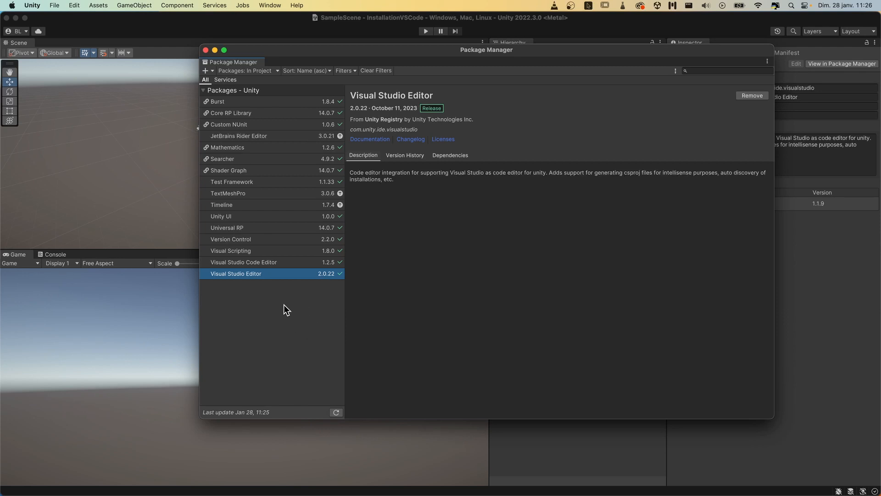
left_click(205, 50)
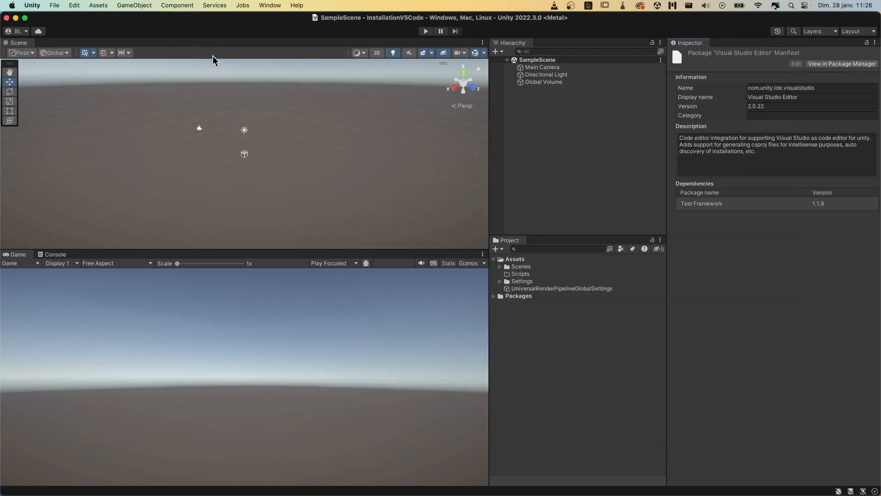
- Check that the external script editor in the External Tools preferences is Visual Studio Code [1.85.2], and close the preferences
left_click(32, 6)
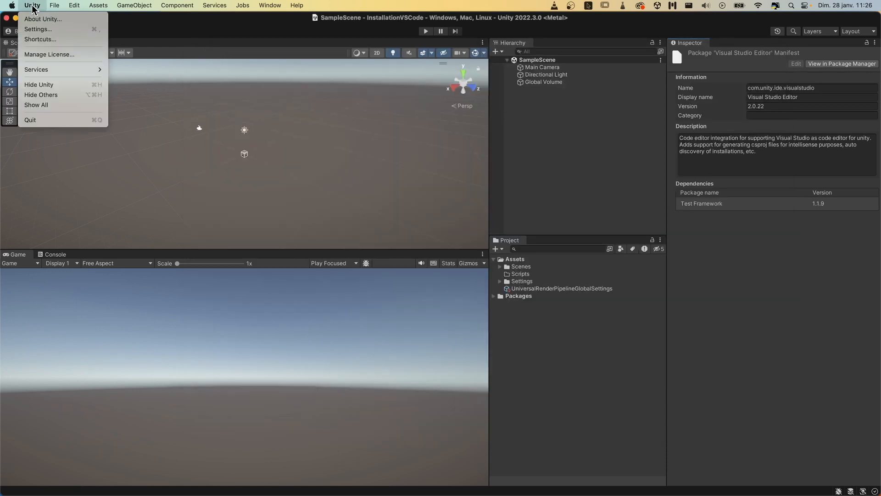
left_click(41, 29)
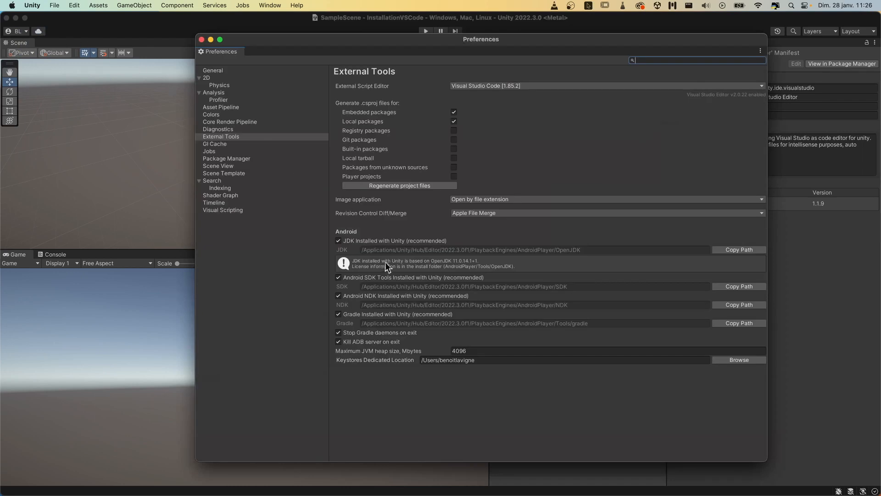
left_click(237, 137)
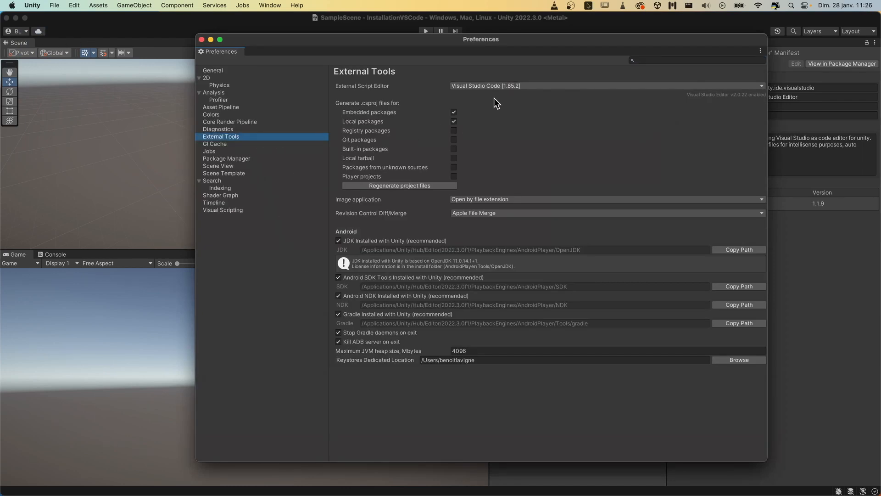
left_click(523, 86)
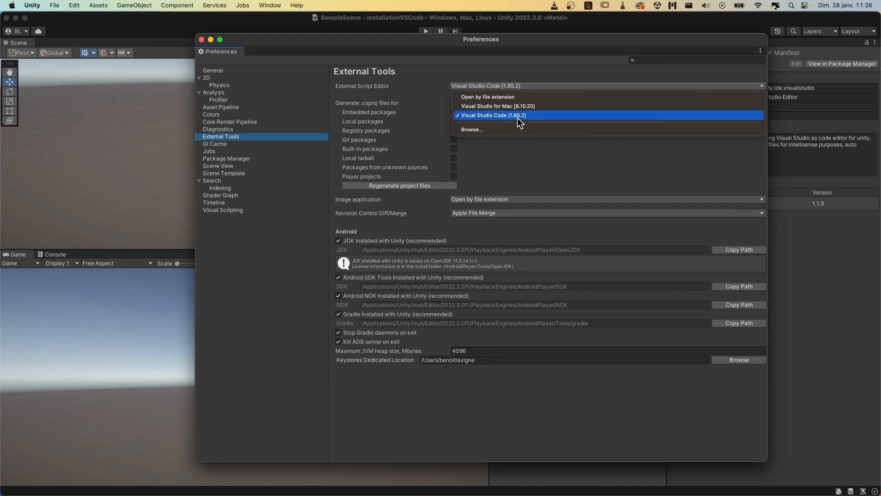
left_click(200, 39)
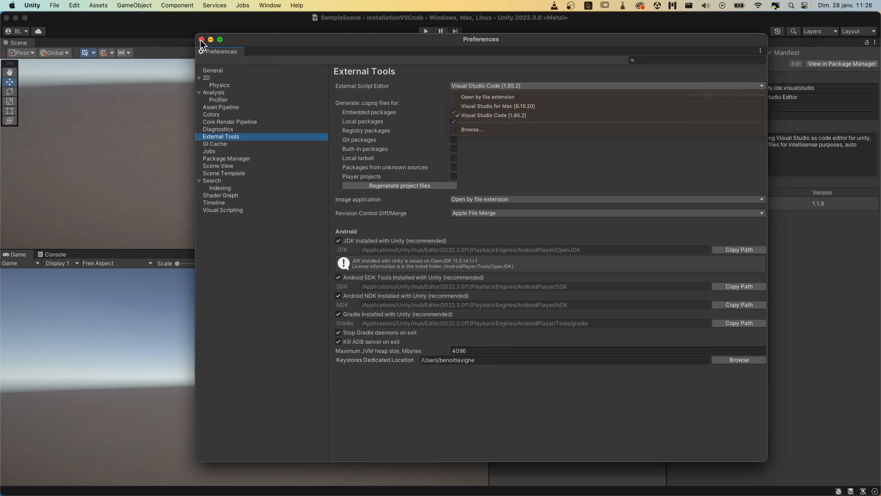
left_click(200, 40)
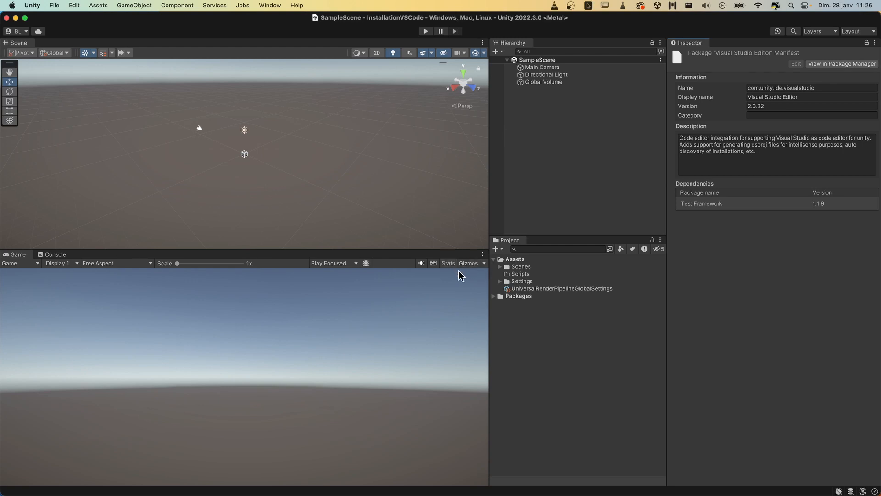
- Create a C# script named GameManager in the project's Scripts folder
left_click(525, 275)
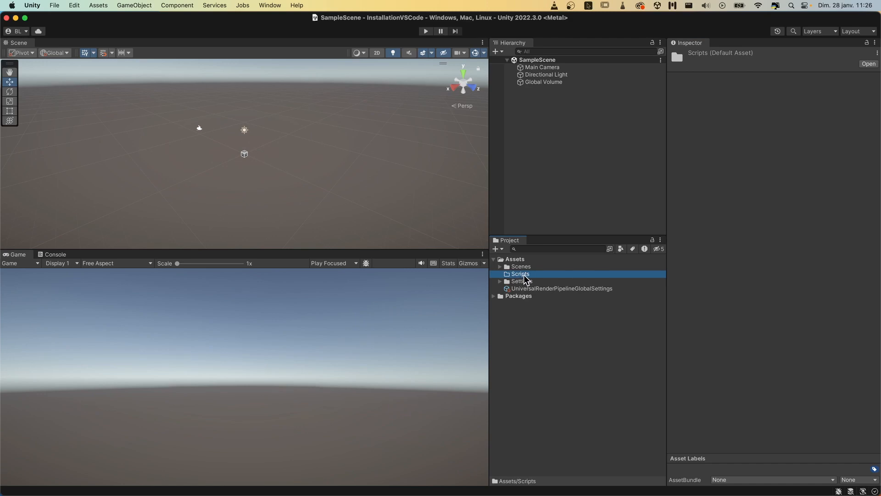
right_click(523, 277)
mouse_move(572, 221)
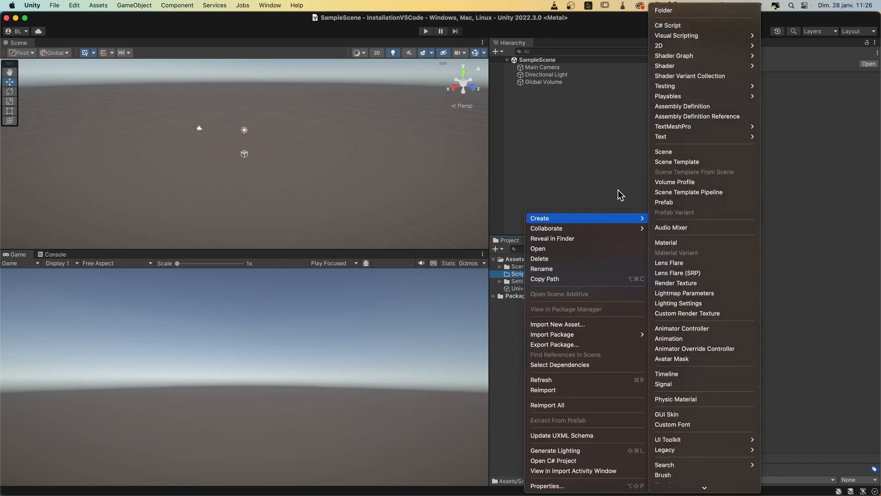
left_click(677, 27)
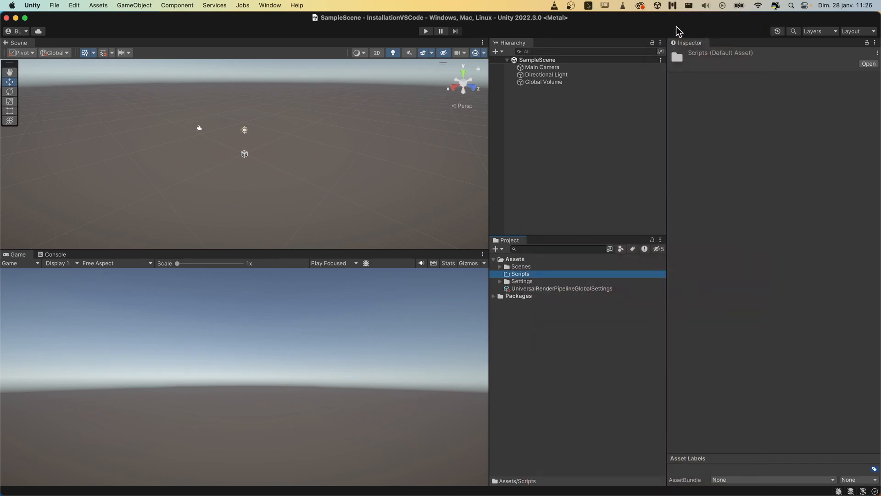
type("Game")
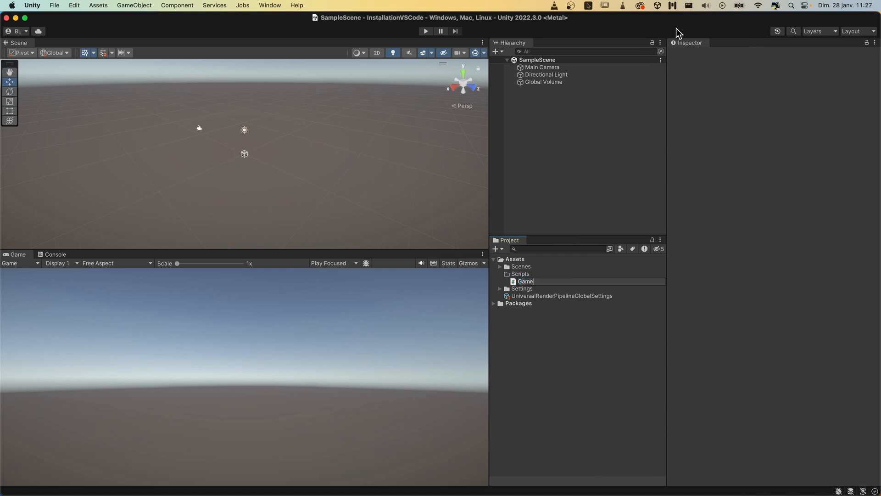
type("Man")
type("ger")
key("BackSpace")
key("BackSpace")
type("ager")
key("Return")
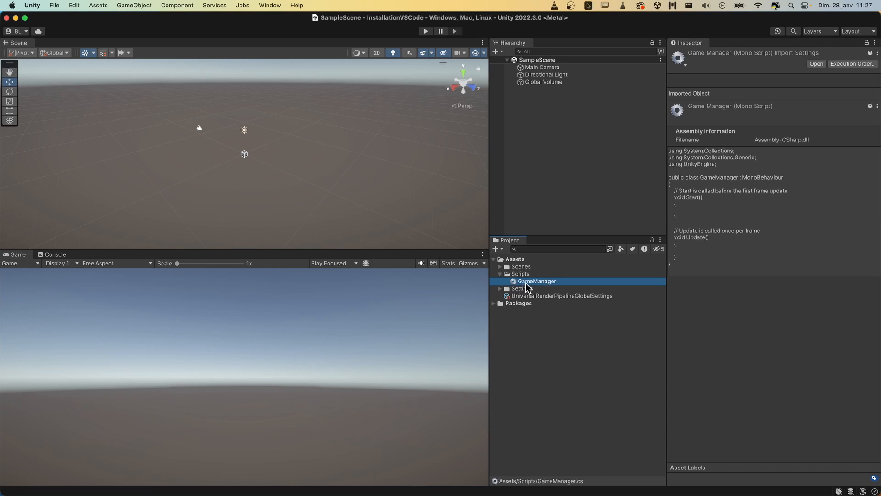
- Open the GameManager script from the Scripts folder in Visual Studio Code
left_click(561, 327)
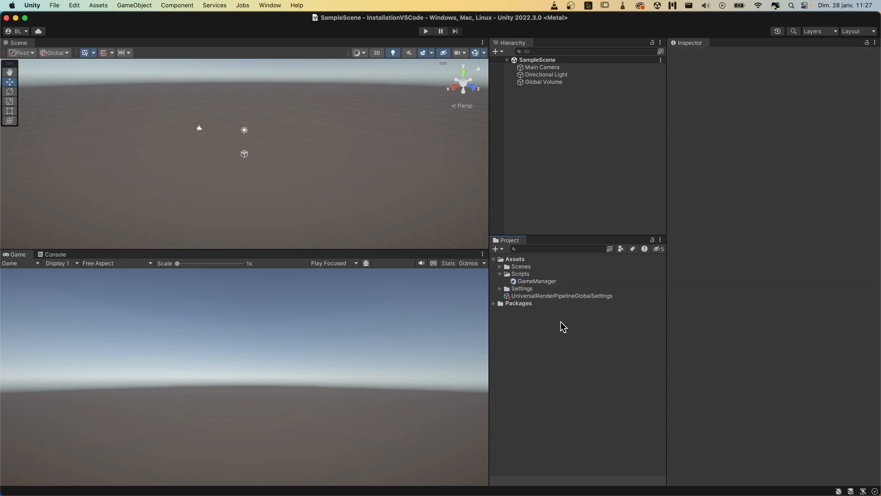
left_click(533, 284)
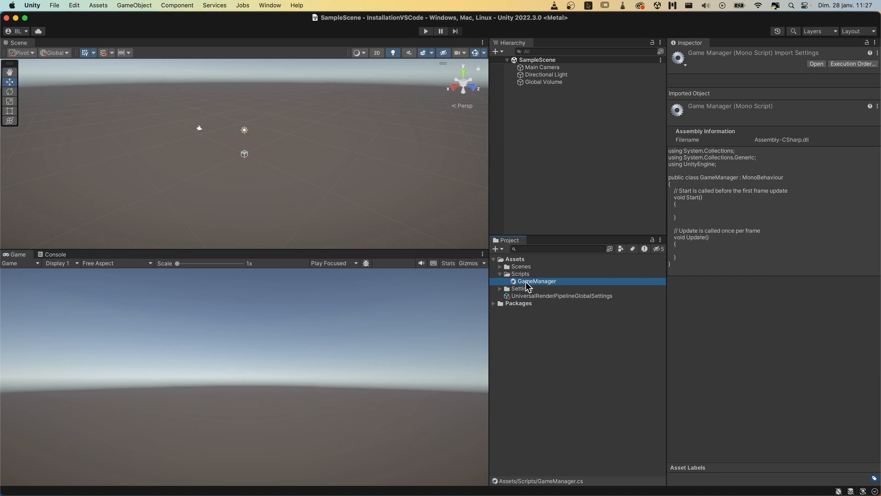
double_click(526, 284)
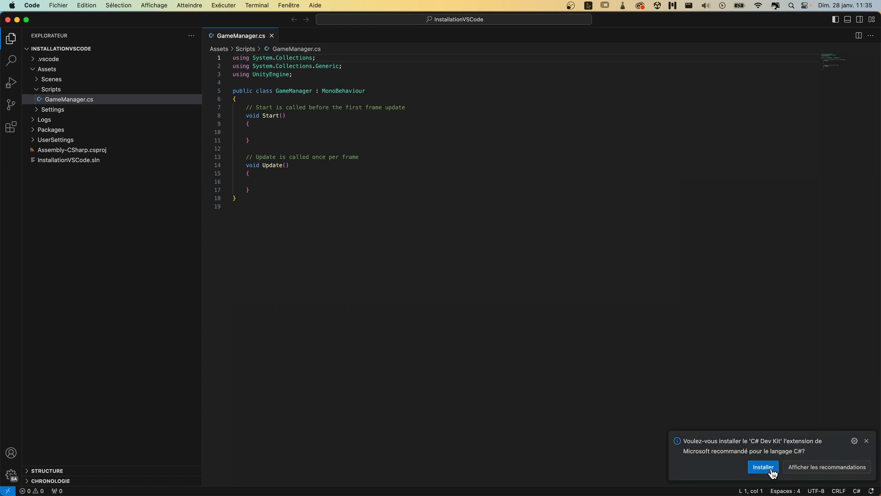
- Dismiss the suggestions to install the C# Dev Kit and Unity extensions, and return focus to the GameManager.cs code
left_click(867, 441)
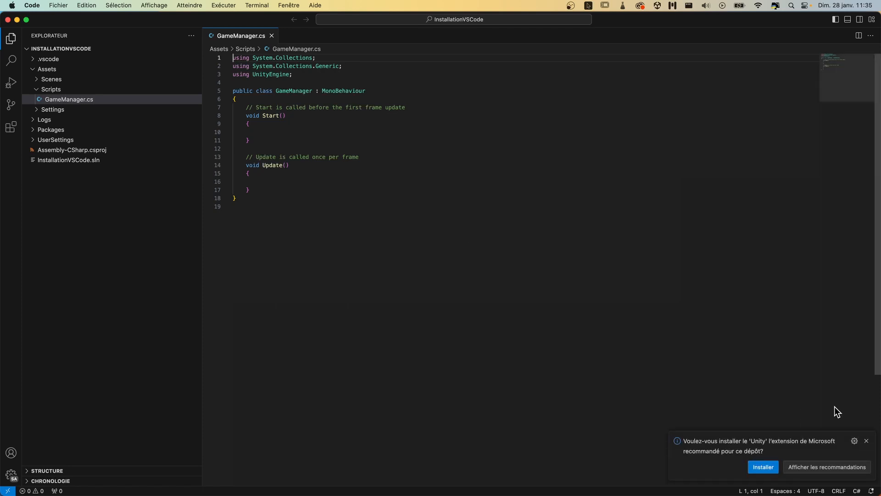
left_click(866, 441)
left_click(438, 249)
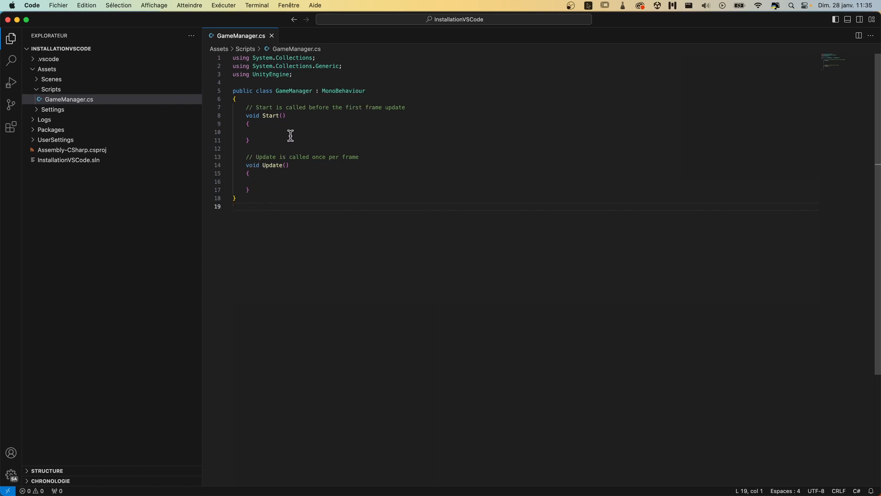
- Try code completion by entering "oncoll" on a new line below the Update method, and delete that text
left_click(267, 190)
key("Return")
key("Return")
type("oncoll")
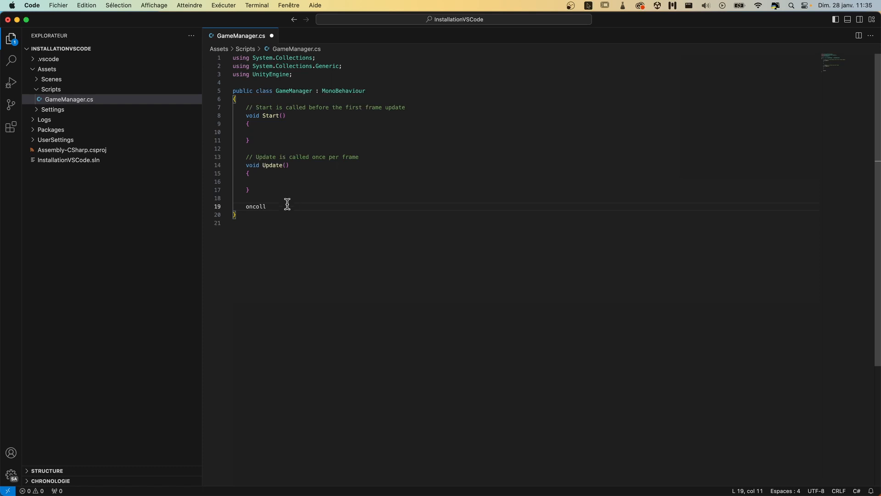
double_click(252, 207)
key("BackSpace")
- Open the details of the recommended Unity extension from Microsoft and read its Getting Started section on the required Visual Studio Editor package
left_click(11, 128)
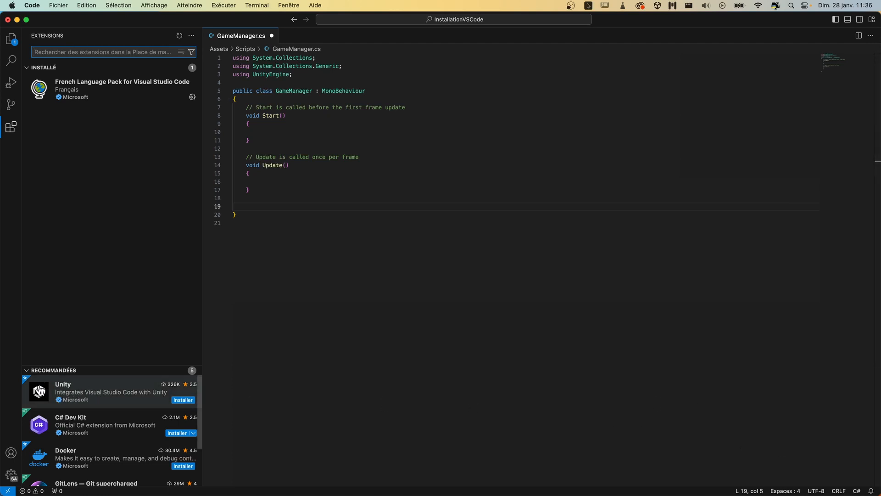
mouse_move(110, 395)
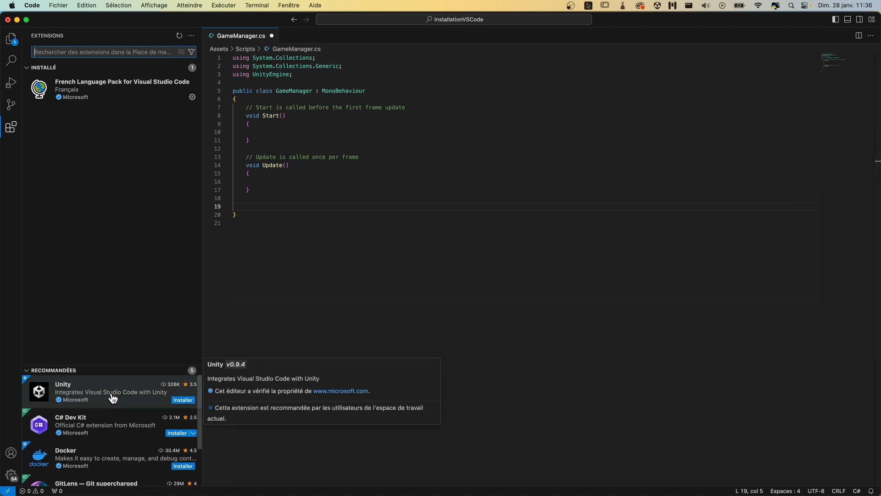
left_click(81, 395)
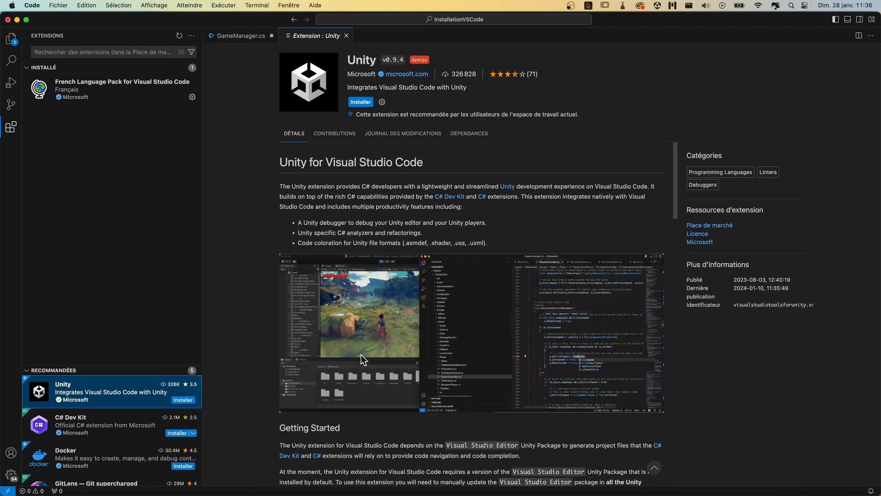
scroll(379, 362, "down", 3)
scroll(380, 362, "down", 10)
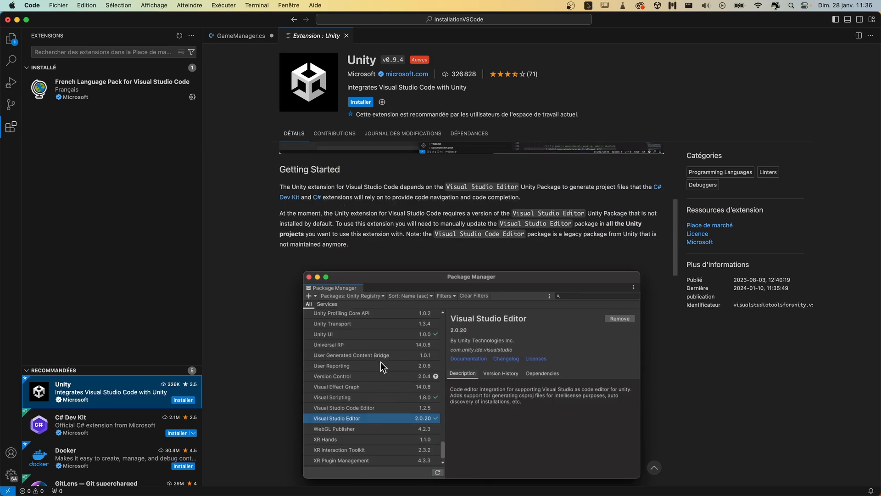
scroll(383, 368, "up", 2)
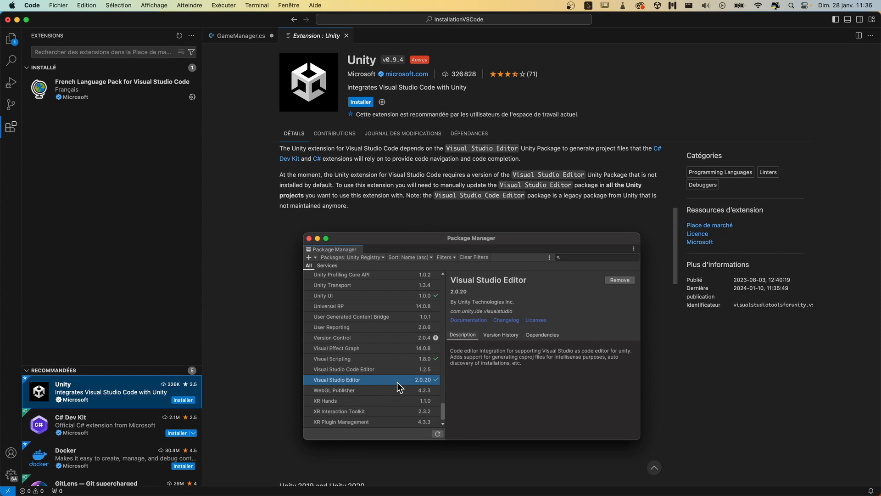
- Examine the Unity extension's dependencies, expanding C# Dev Kit and the C# extension nested under it
scroll(421, 365, "up", 3)
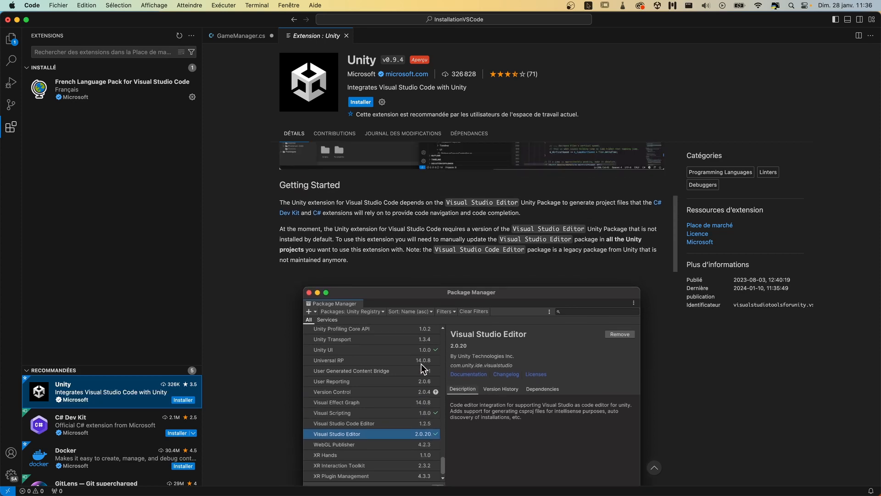
scroll(420, 363, "up", 10)
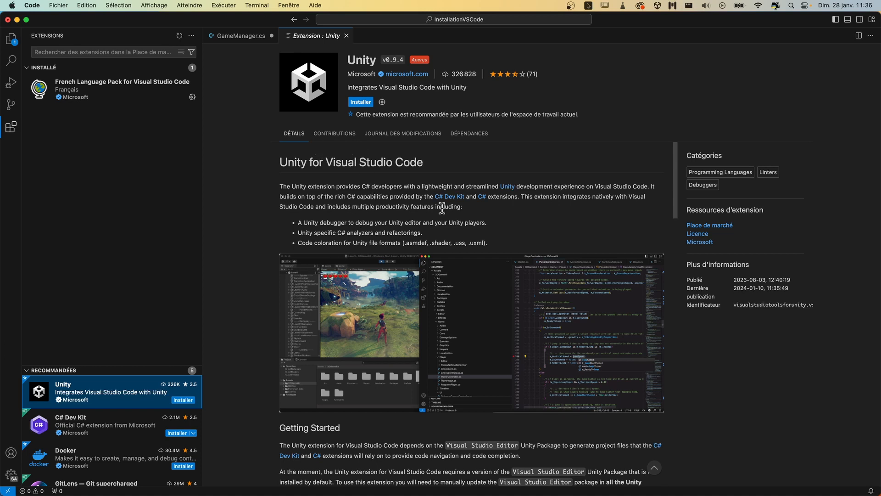
left_click(467, 139)
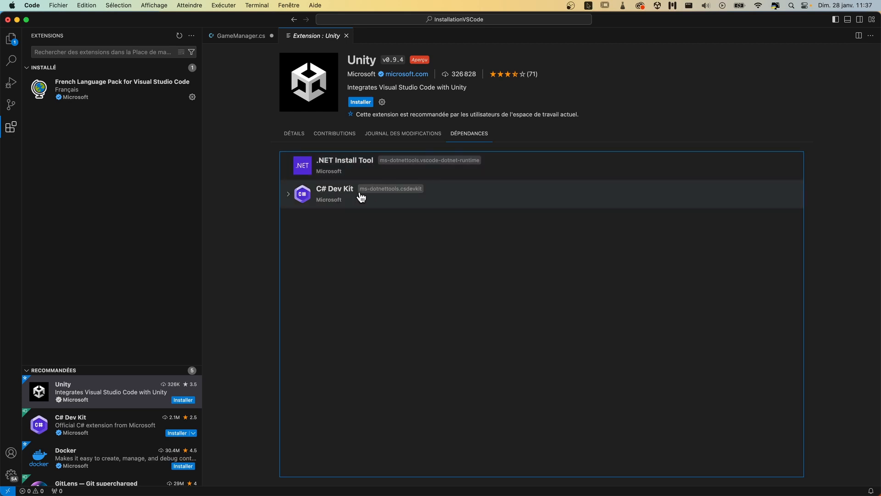
left_click(289, 194)
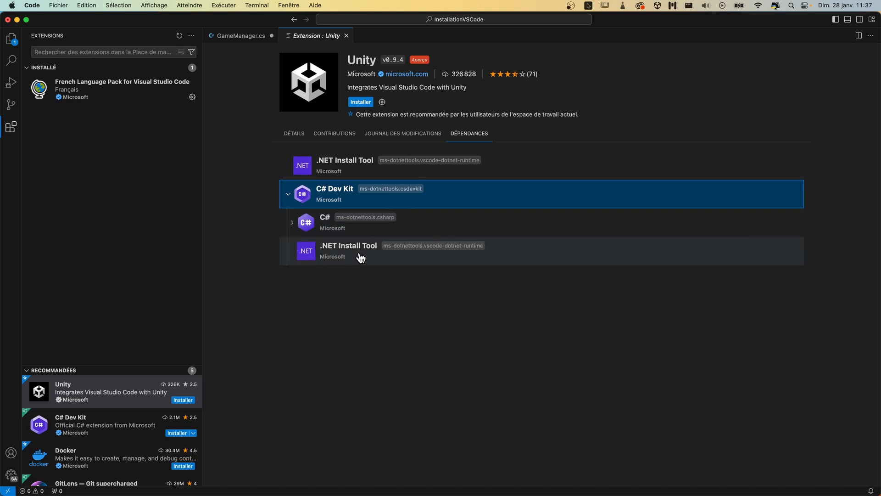
left_click(292, 225)
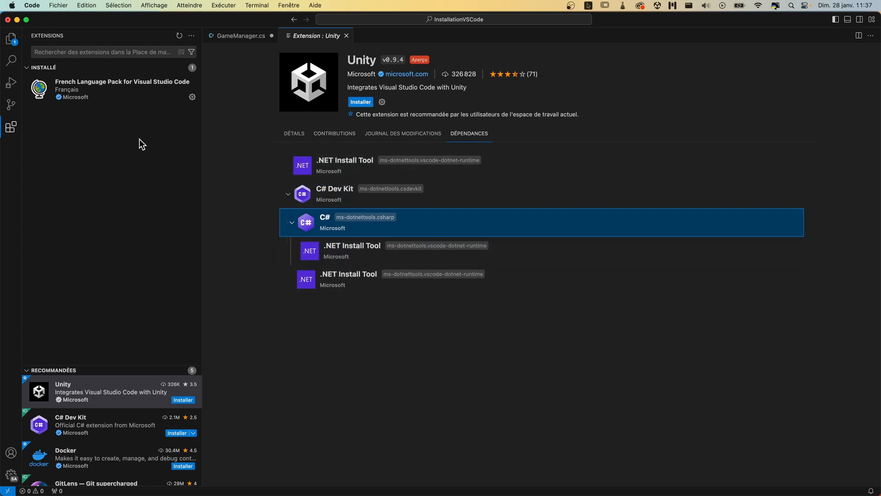
- Install Microsoft's Unity extension and close its details page to return to GameManager.cs
left_click(360, 103)
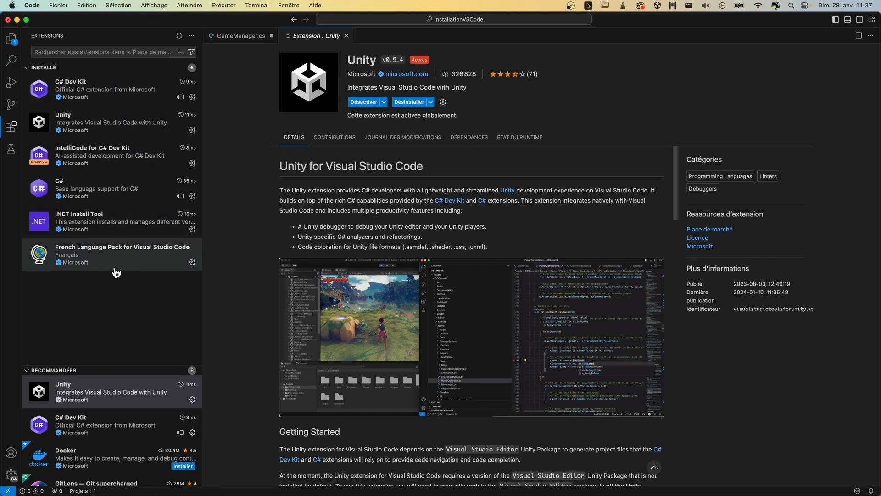
mouse_move(123, 267)
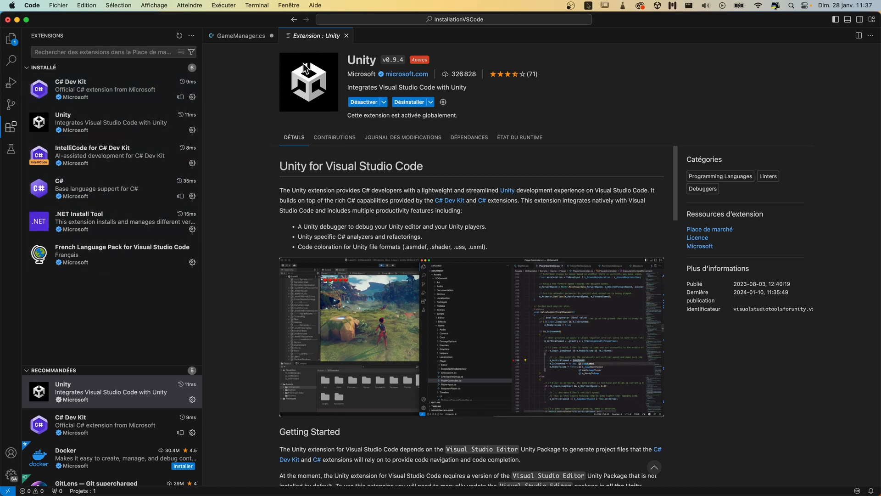
left_click(347, 36)
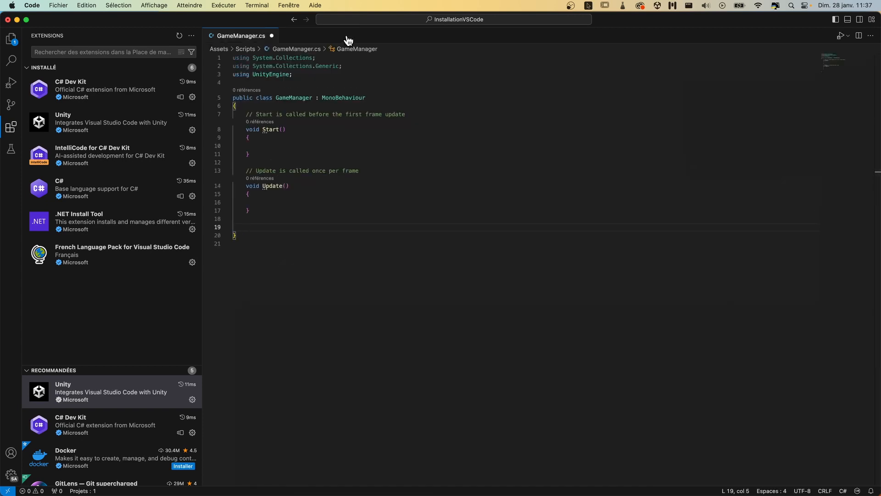
- Try code completion by entering "onco" on the blank line below the Update method, and delete that text
left_click(323, 209)
left_click(283, 227)
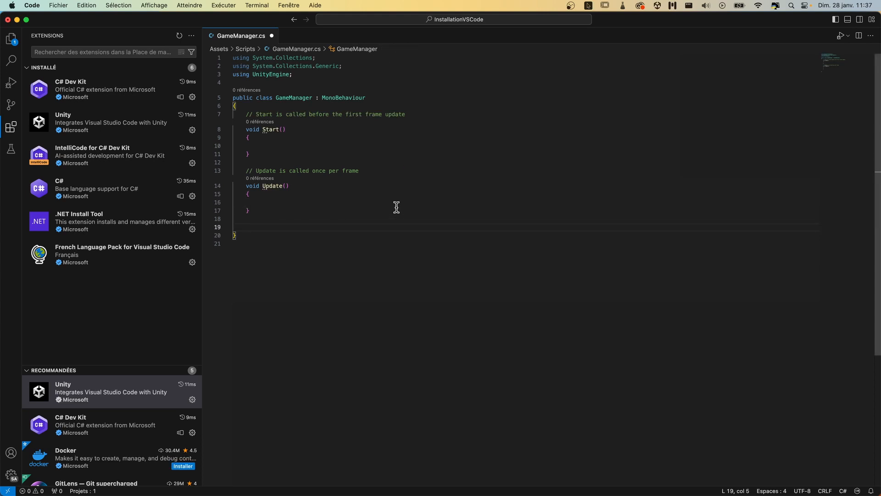
type("onc")
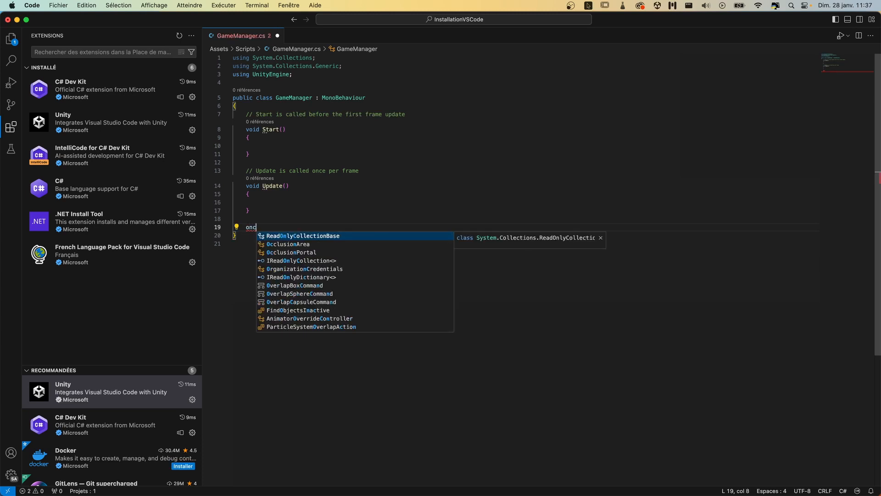
type("o")
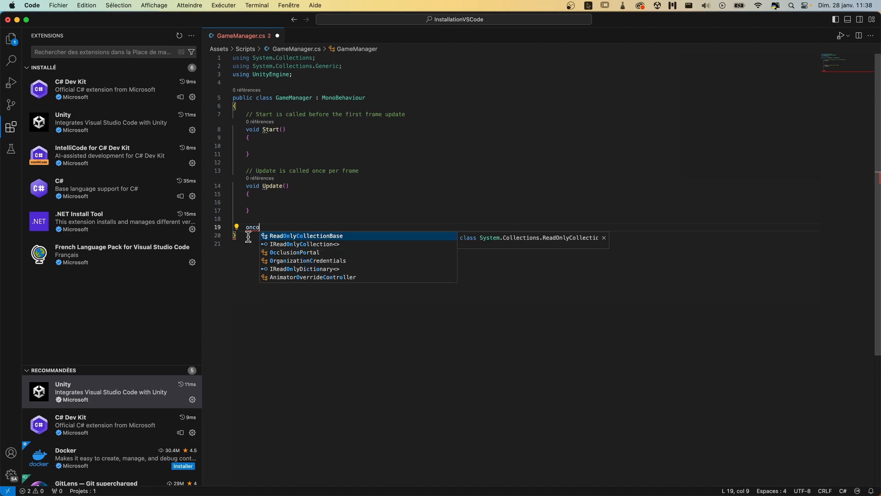
left_click(248, 265)
double_click(253, 228)
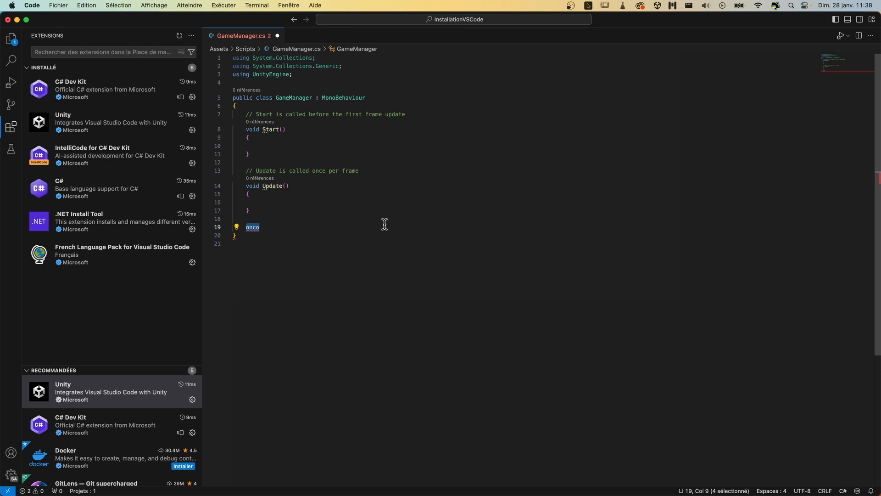
key("BackSpace")
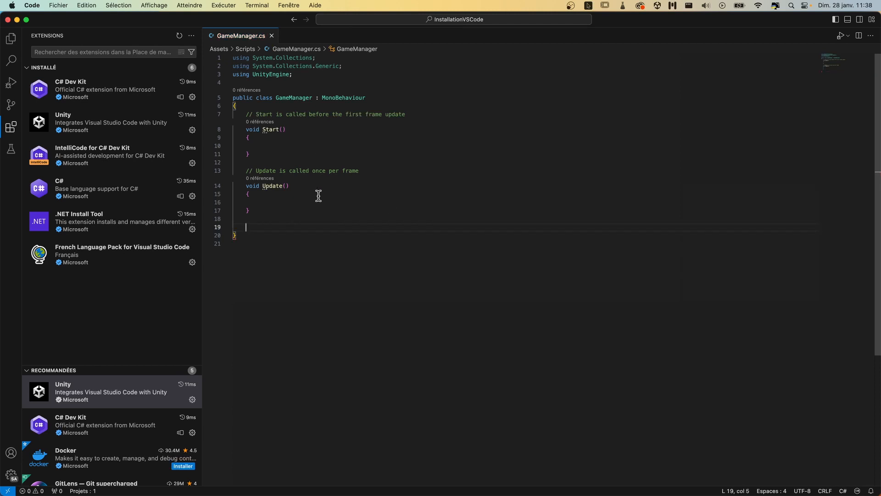
- Quit Visual Studio Code, reopen the GameManager script from Unity's Scripts folder, and show the installed extensions
left_click(32, 5)
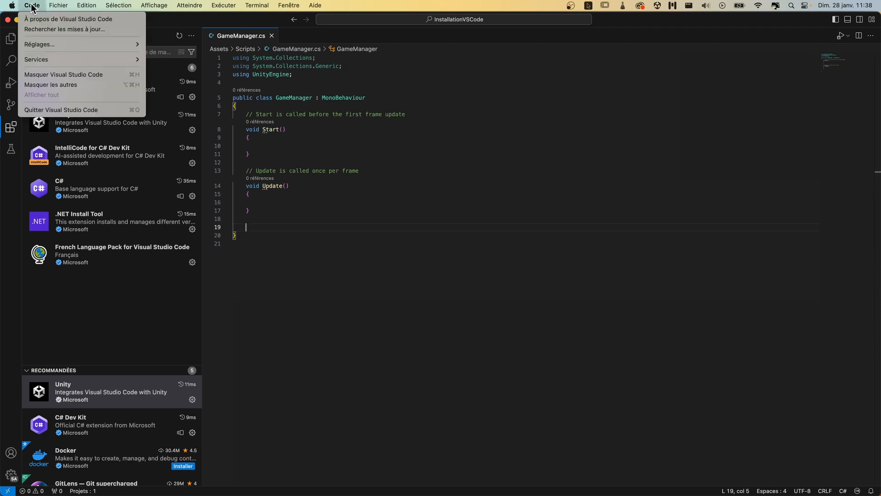
left_click(49, 110)
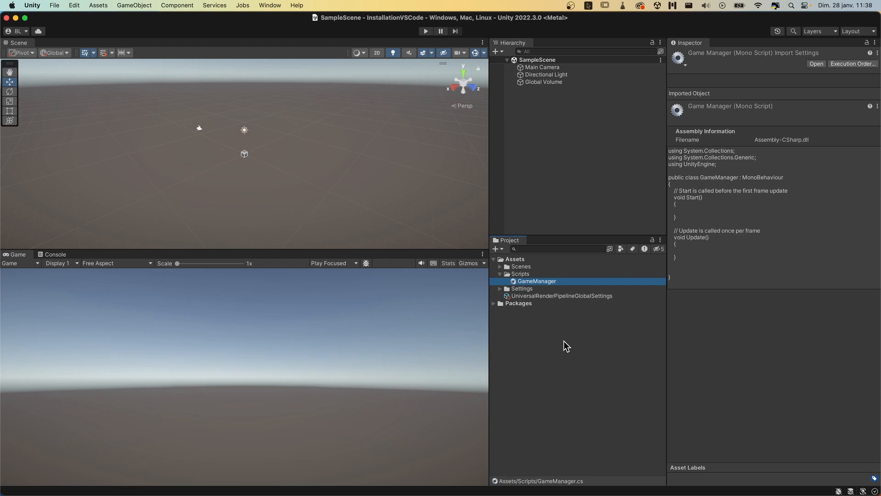
double_click(514, 282)
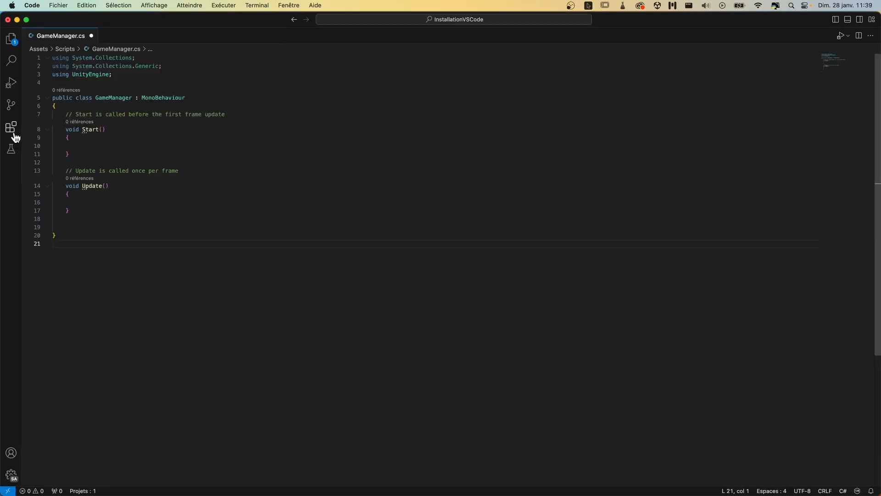
left_click(13, 134)
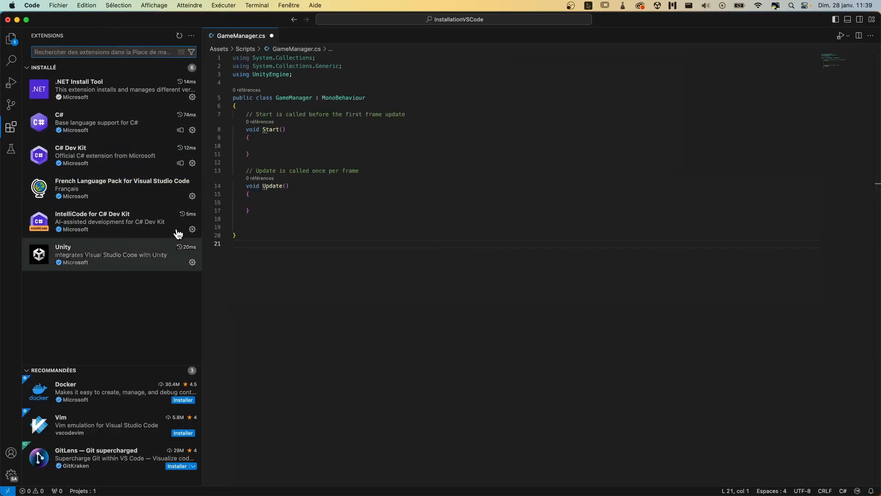
- Enter "oncol" below the Update method, accept the OnCollisionEnter completion, and delete the inserted word
left_click(267, 225)
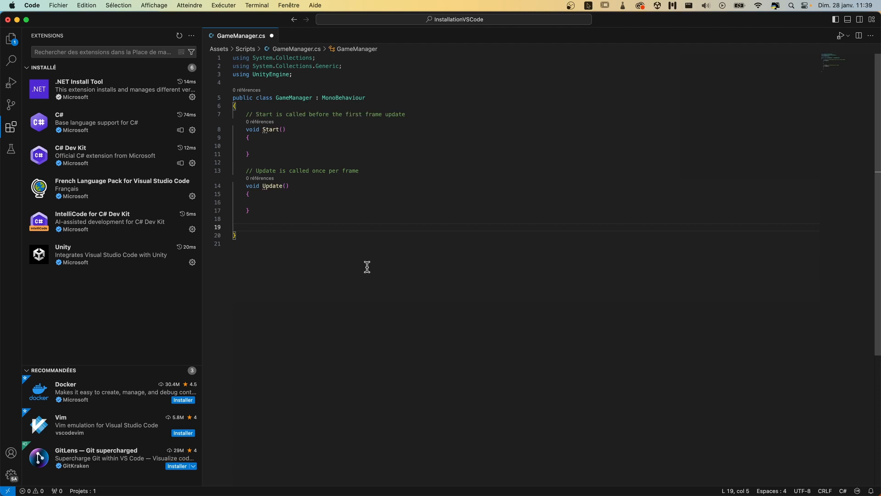
type("on")
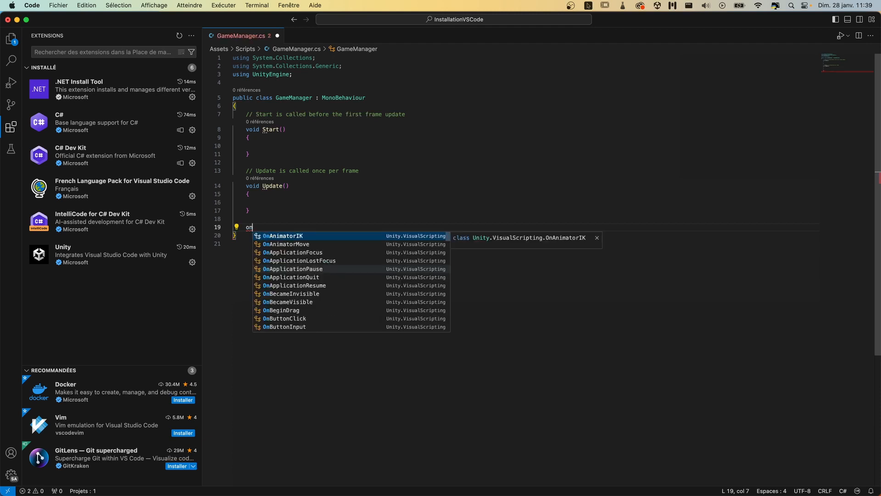
type("col")
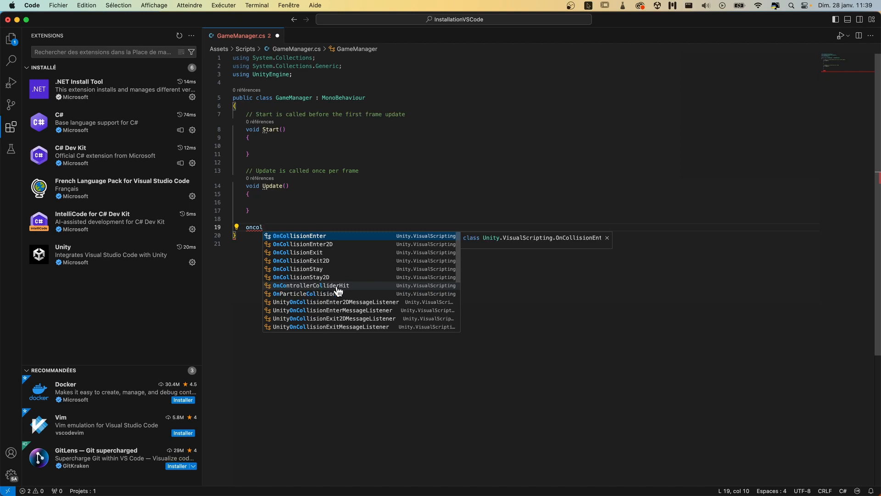
left_click(311, 237)
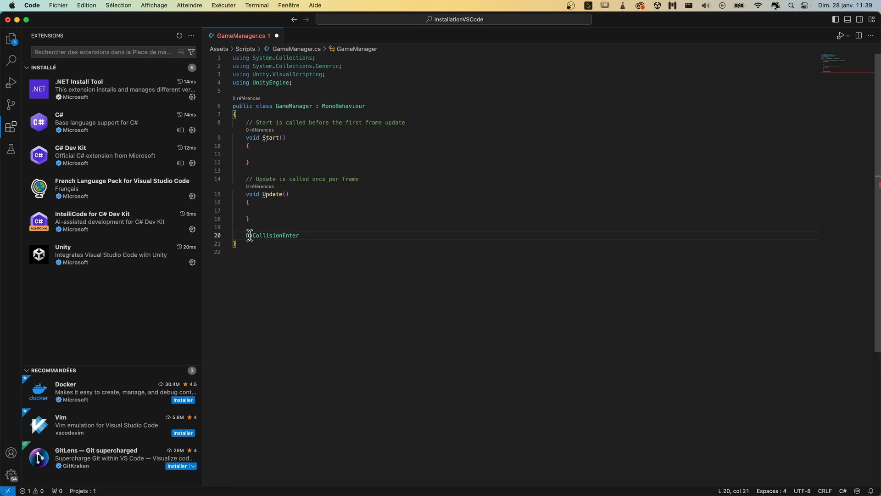
double_click(296, 236)
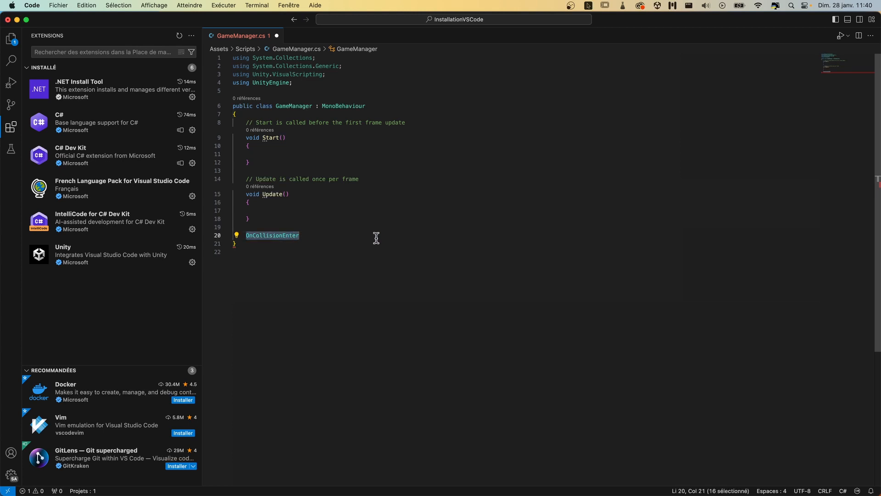
key("BackSpace")
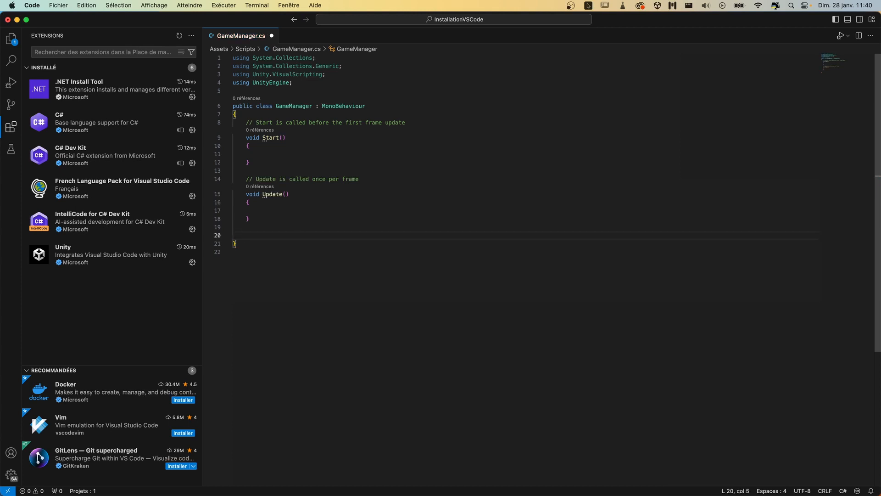
- Test the completion again with "onco" below the Update method, accept OnCollisionEnter, and remove it
type("on")
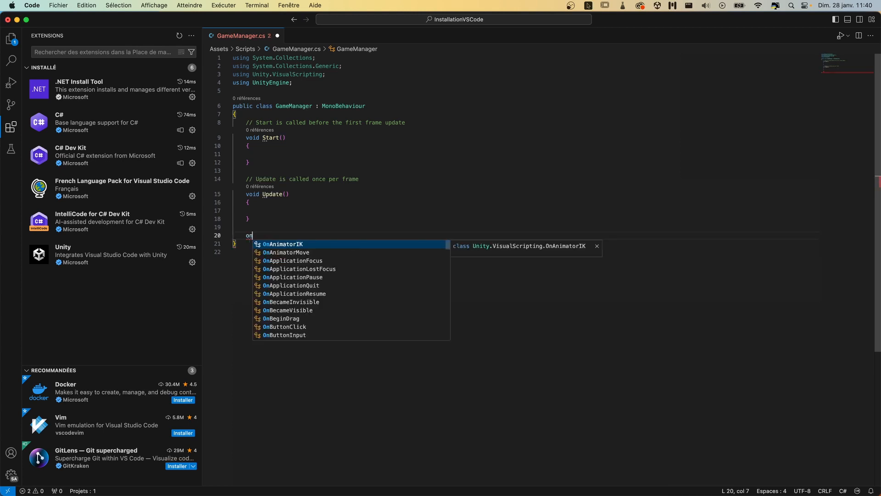
type("co")
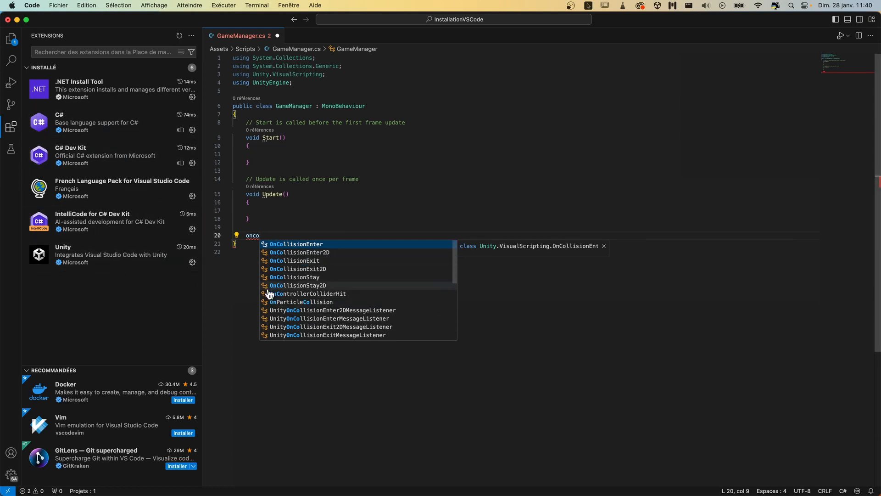
left_click(295, 244)
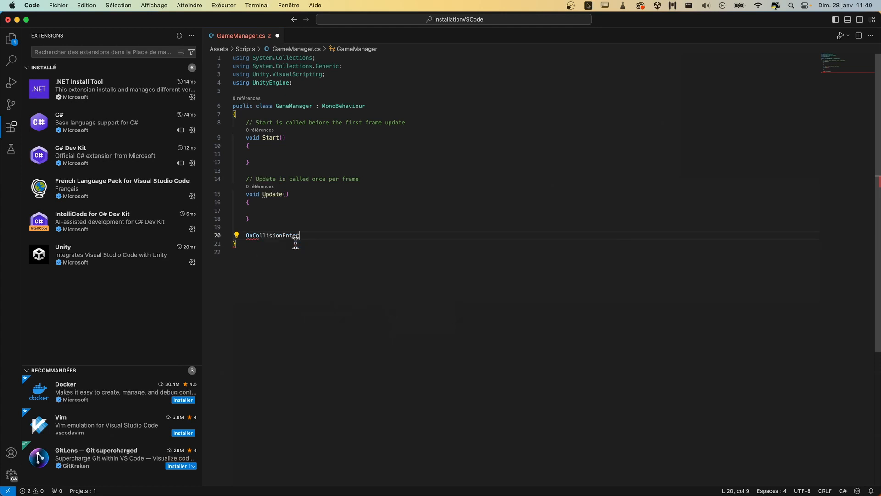
left_click_drag(246, 235, 299, 238)
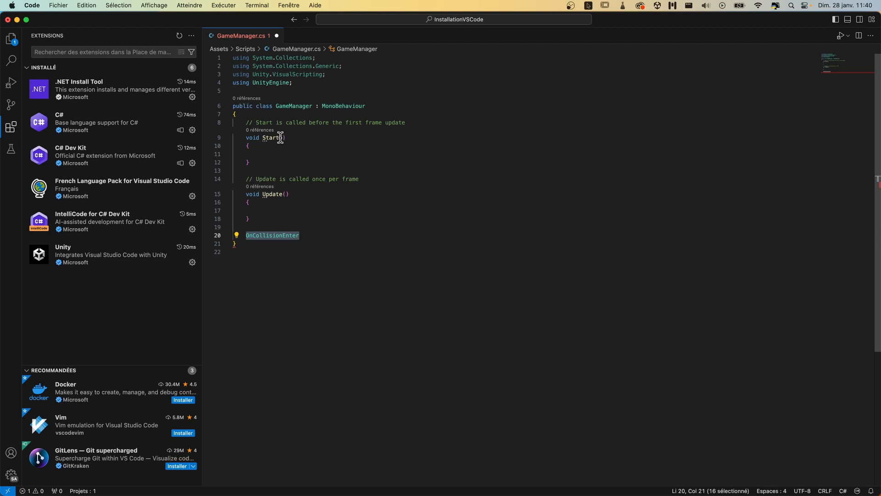
left_click(300, 235)
double_click(286, 235)
key("BackSpace")
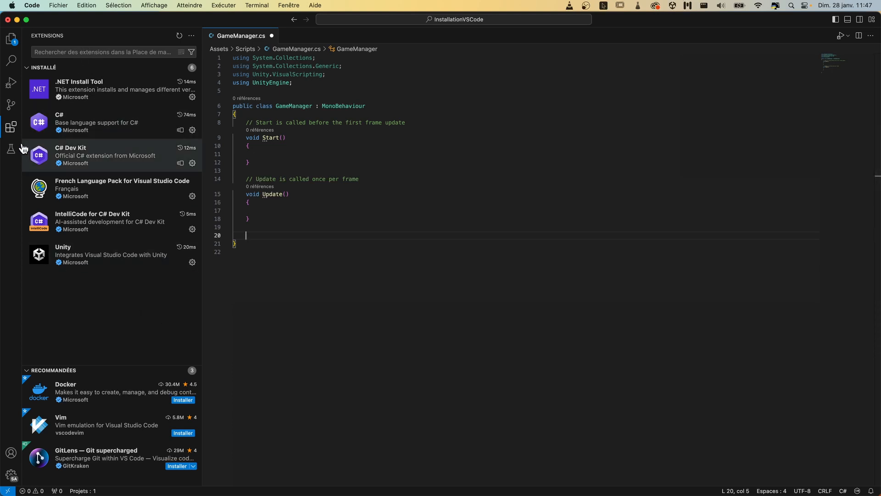
- Search the extension marketplace for "unity" and install the verified publisher's Unity Code Snippets extension, version 2.3.0
left_click(79, 54)
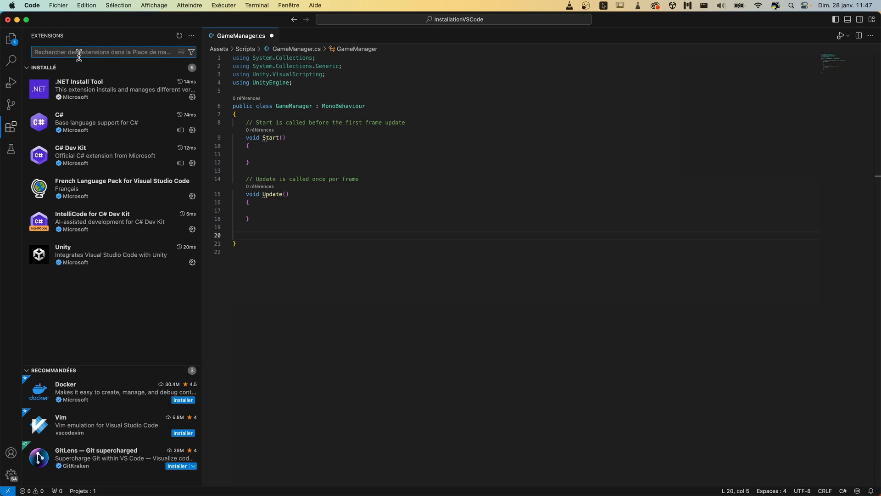
type("unoty")
key("BackSpace")
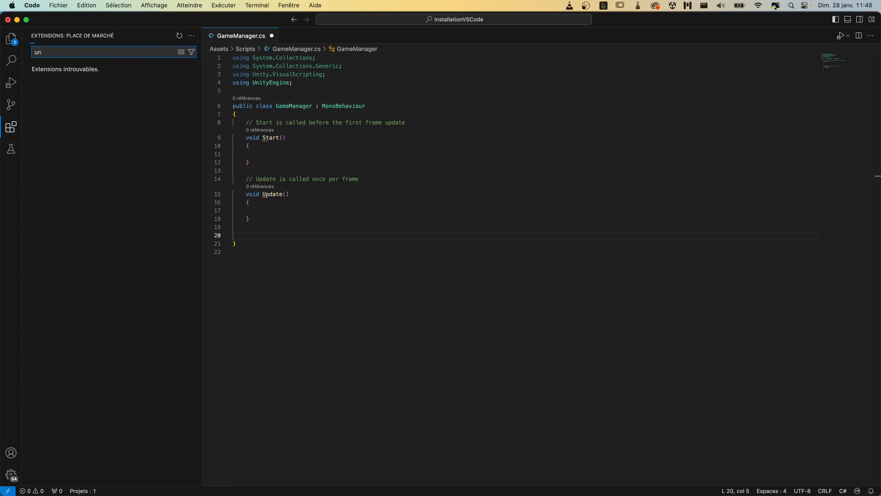
type("y")
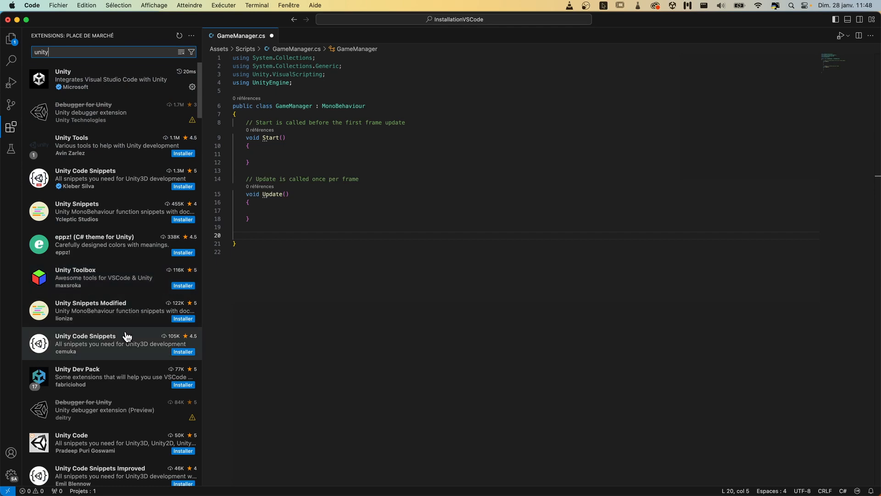
scroll(125, 334, "down", 3)
scroll(126, 334, "up", 3)
scroll(133, 331, "down", 2)
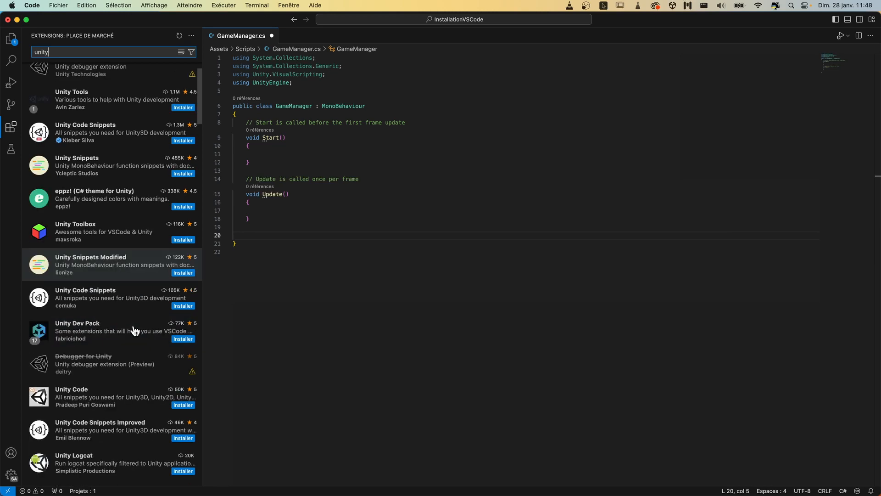
scroll(134, 330, "up", 2)
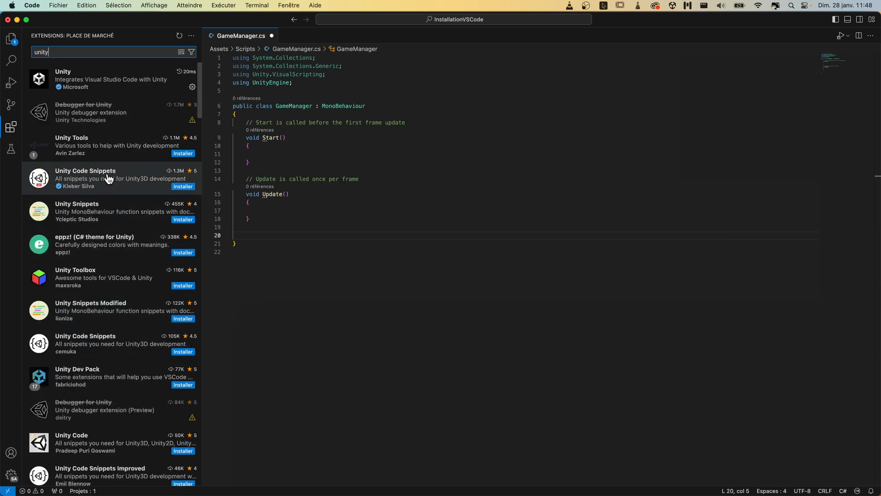
mouse_move(114, 176)
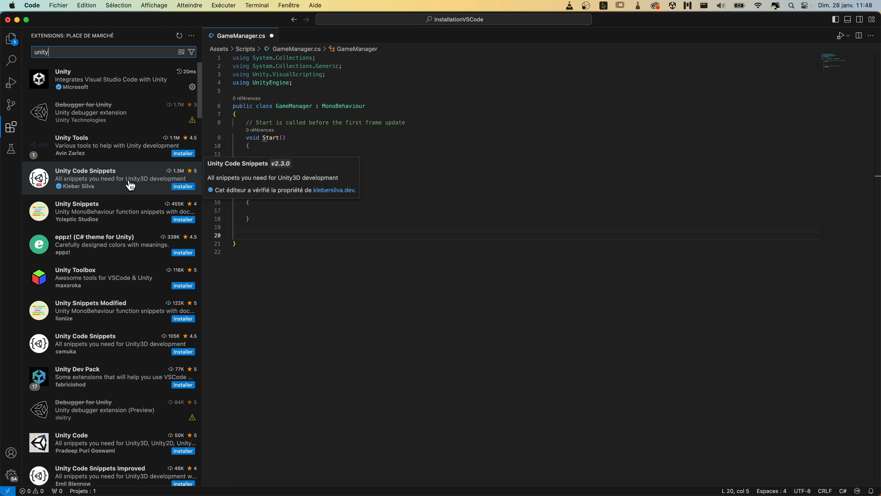
left_click(184, 186)
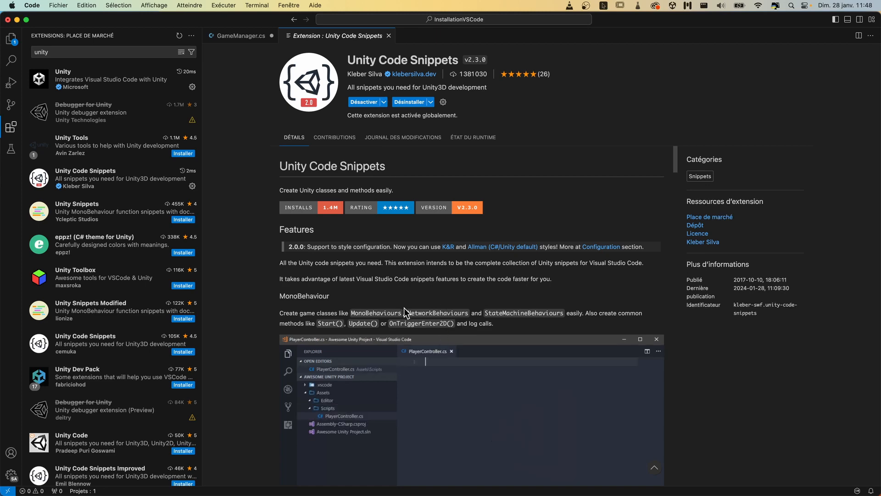
- Review the features, installation and configuration sections on the Unity Code Snippets extension page
scroll(437, 401, "down", 5)
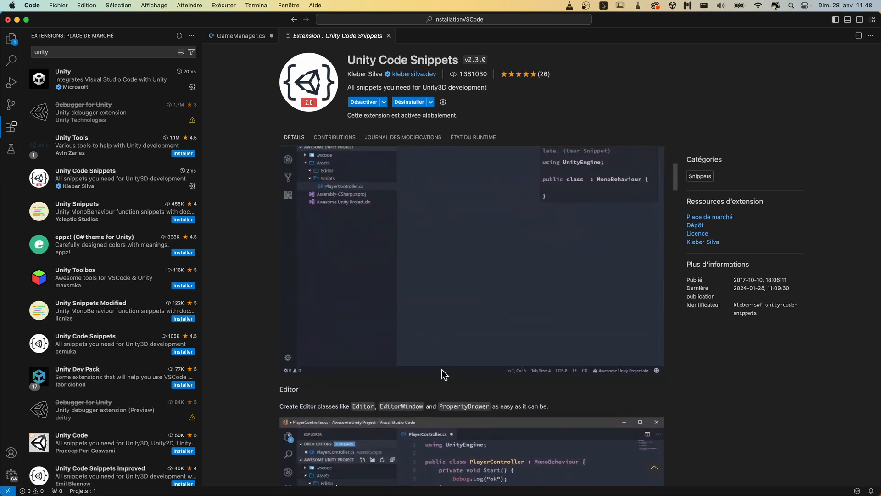
scroll(441, 369, "up", 3)
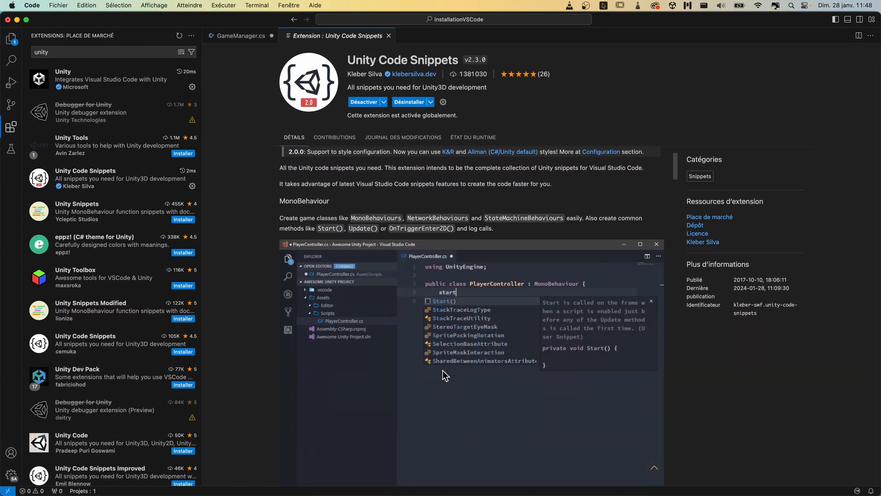
scroll(442, 370, "down", 7)
scroll(442, 370, "down", 3)
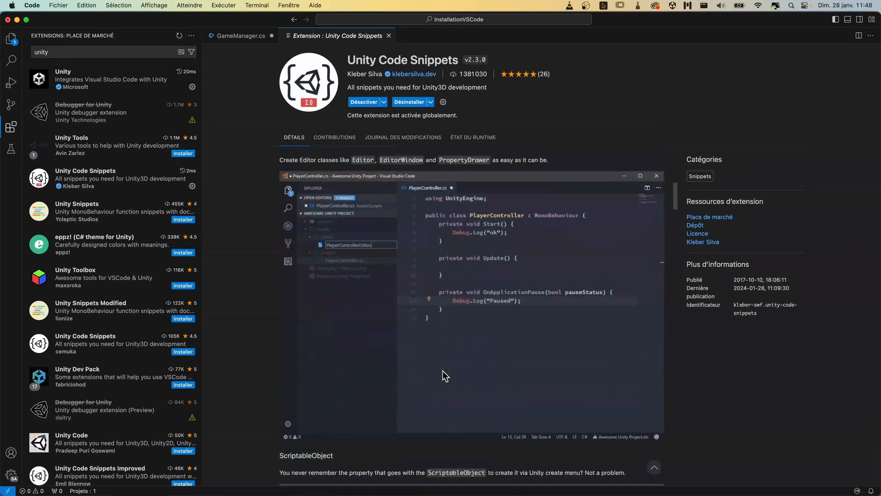
scroll(444, 373, "down", 15)
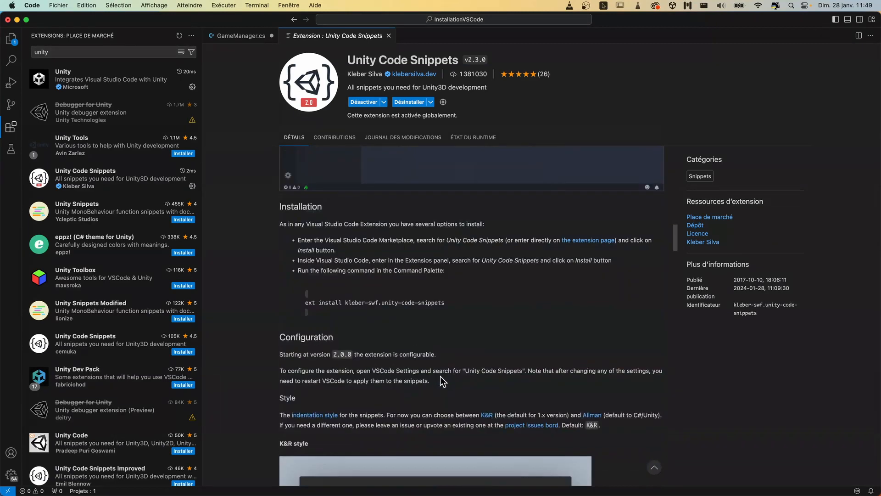
scroll(440, 377, "up", 6)
scroll(440, 376, "up", 18)
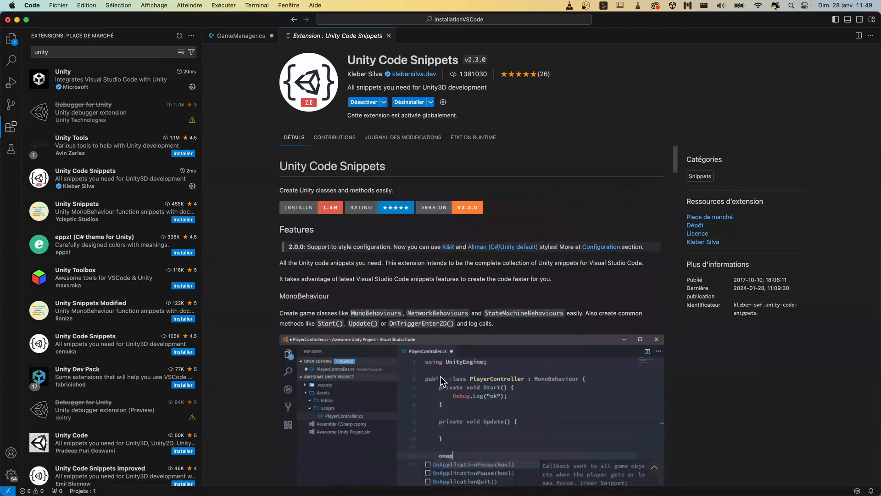
- Close the Unity Code Snippets page, clear the extension search, and dismiss the C# error notification
left_click(388, 36)
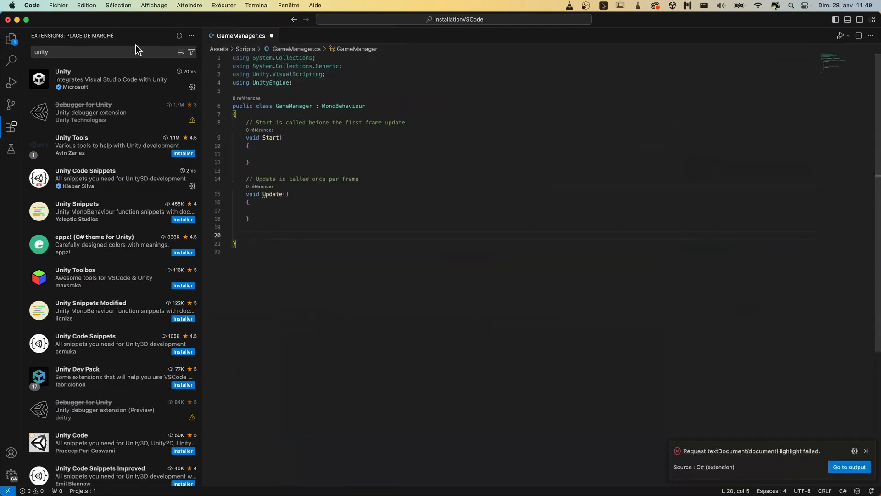
left_click(182, 52)
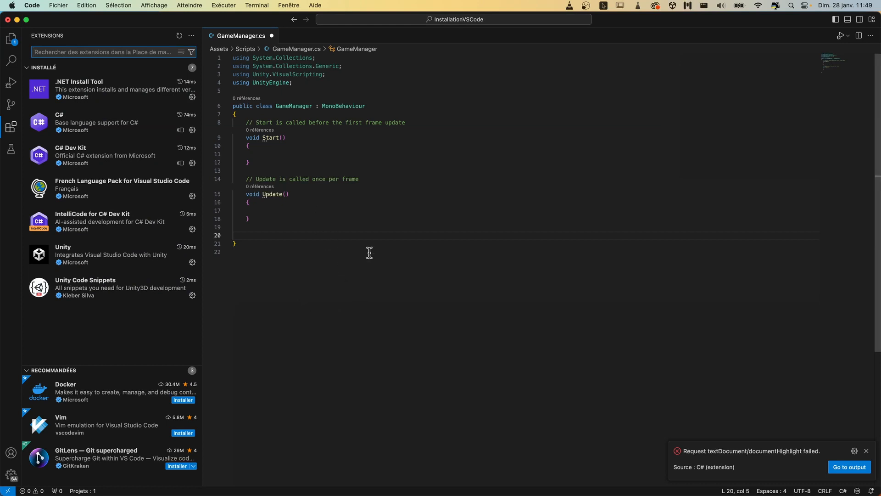
left_click(866, 450)
- Enter "oncoll" below the Update method, accept the Unity.VisualScripting class completion OnCollisionEnter, and delete the inserted word
left_click(293, 227)
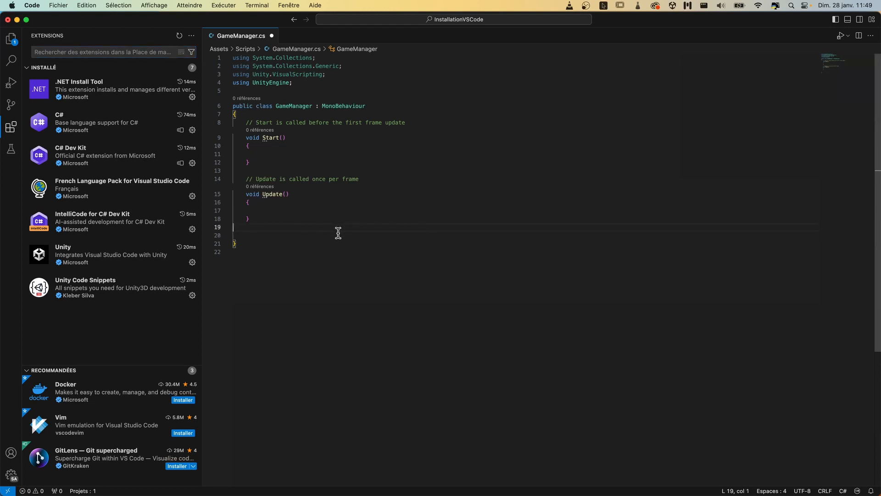
key("Return")
type("on")
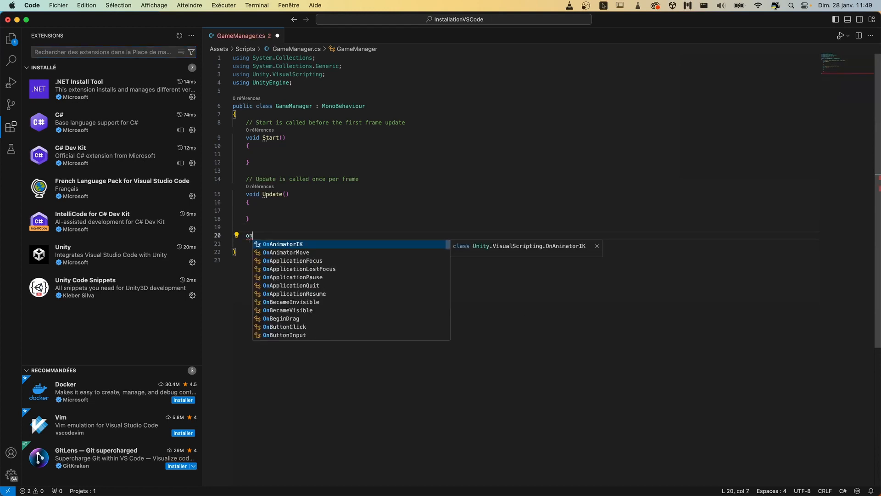
type("coll")
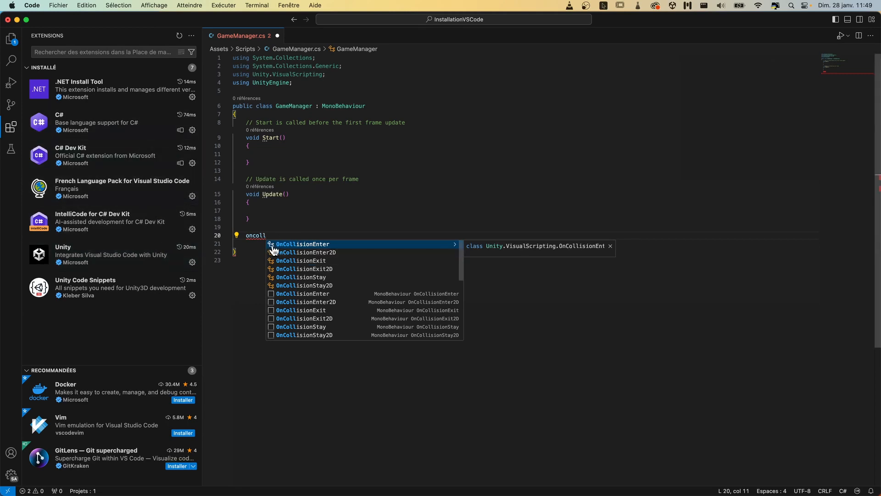
left_click(287, 247)
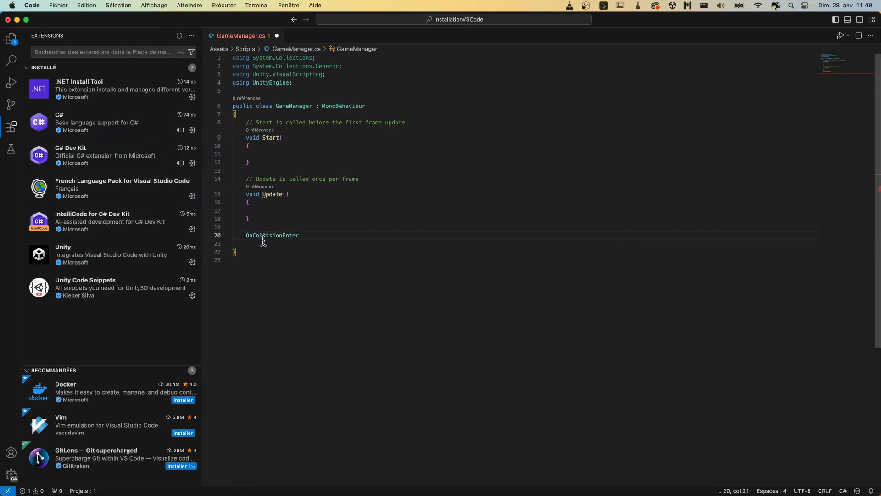
double_click(275, 236)
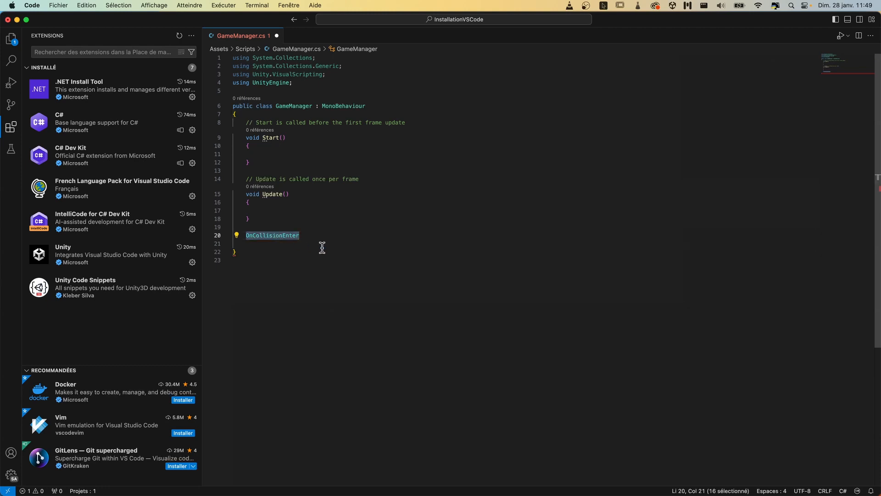
key("BackSpace")
- Enter "oncoll" below the Update method, insert the MonoBehaviour OnCollisionEnter snippet, and examine the generated method signature
type("oncoll")
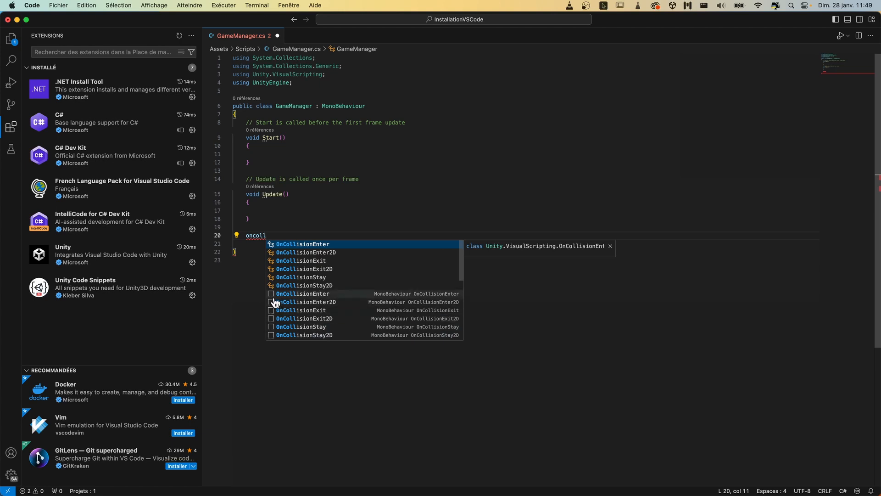
left_click(300, 294)
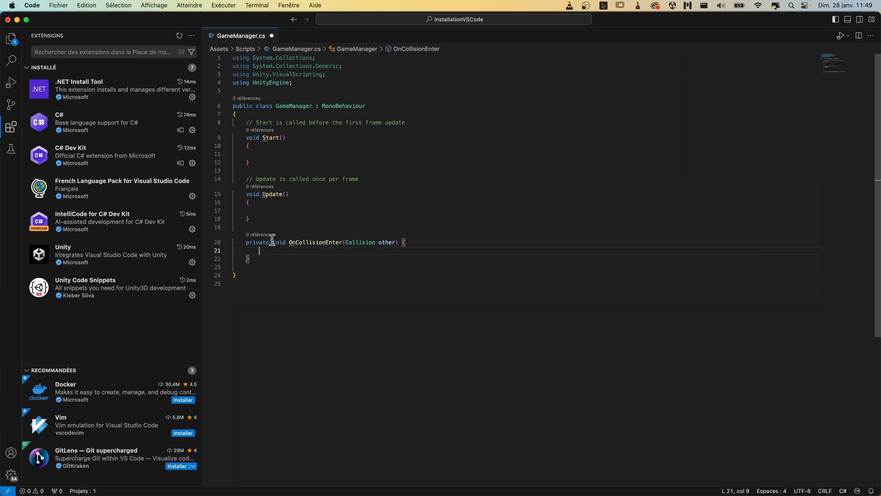
double_click(251, 242)
left_click(284, 244)
left_click_drag(343, 242, 399, 243)
left_click(405, 243)
- Enter "oncoll" below the OnCollisionEnter method and insert the MonoBehaviour OnCollisionExit snippet from the completions
left_click(309, 259)
key("Return")
key("Return")
type("o")
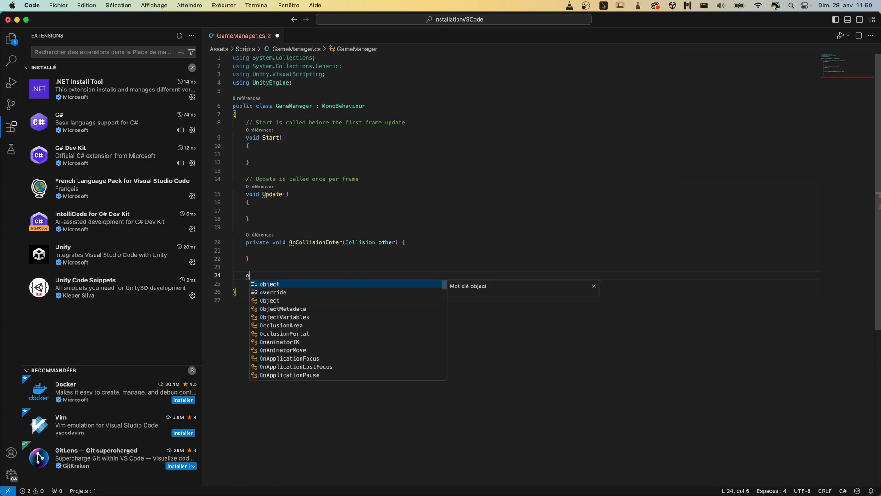
type("ncoll")
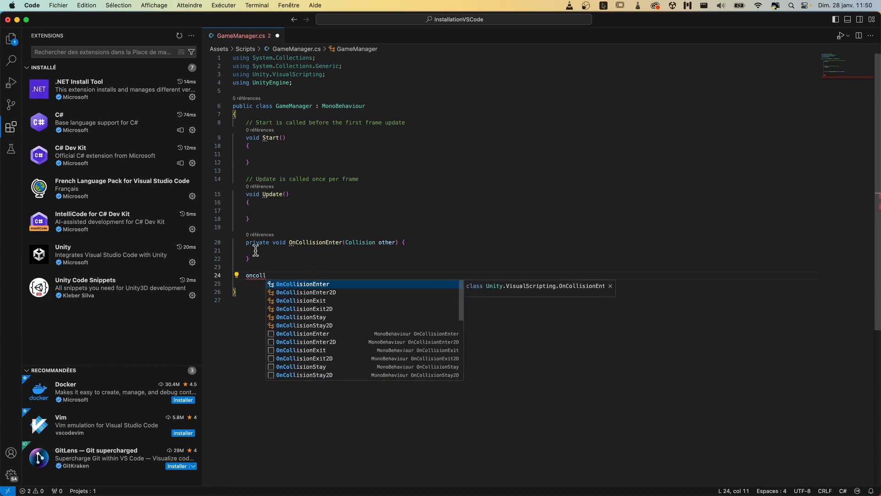
right_click(134, 97)
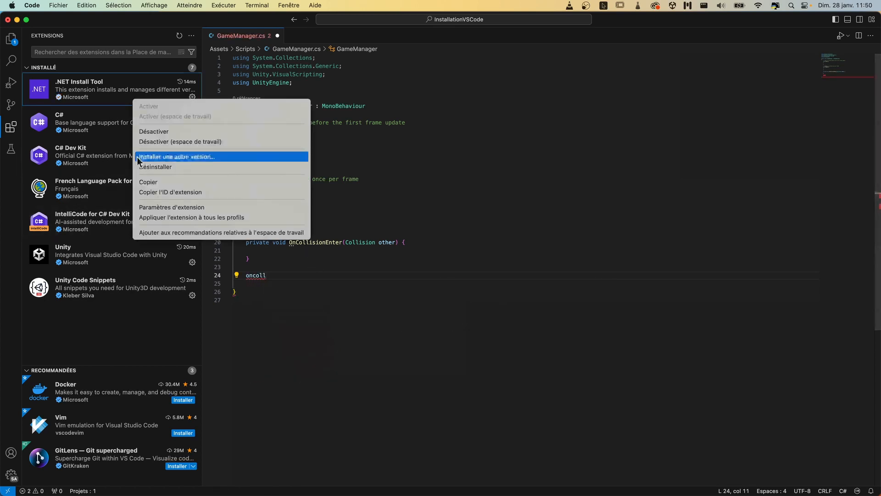
left_click(275, 277)
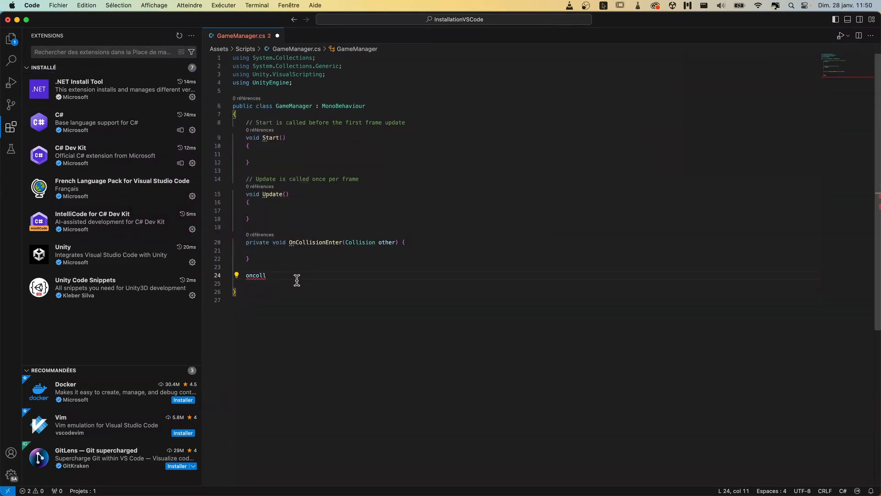
key("ctrl+space")
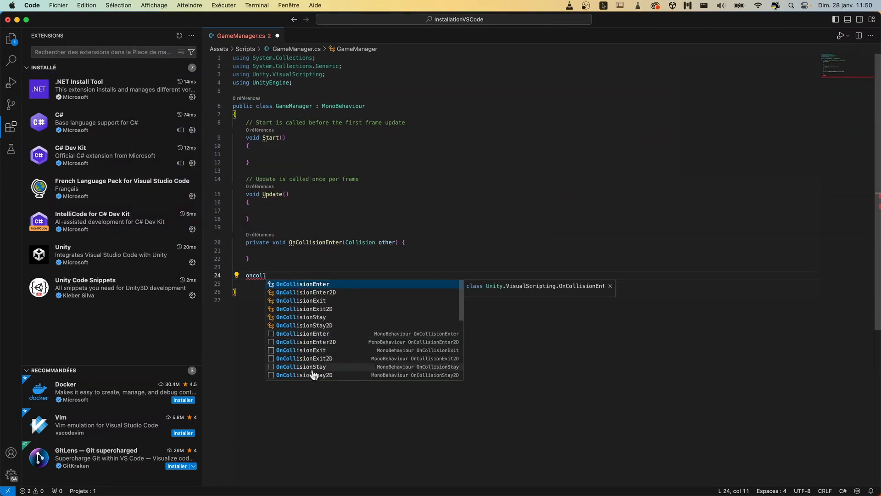
left_click(326, 350)
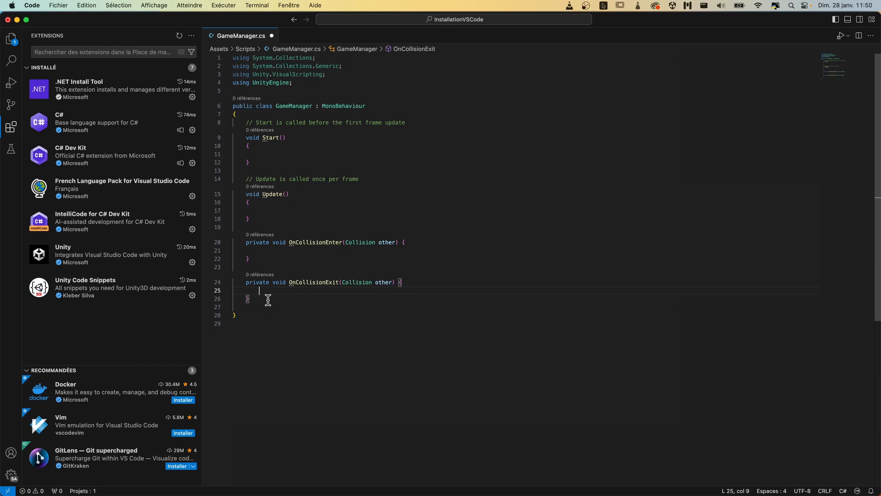
- Delete the OnCollisionEnter and OnCollisionExit methods from the GameManager class
left_click_drag(275, 302, 230, 236)
left_click(283, 250)
left_click_drag(260, 298, 211, 235)
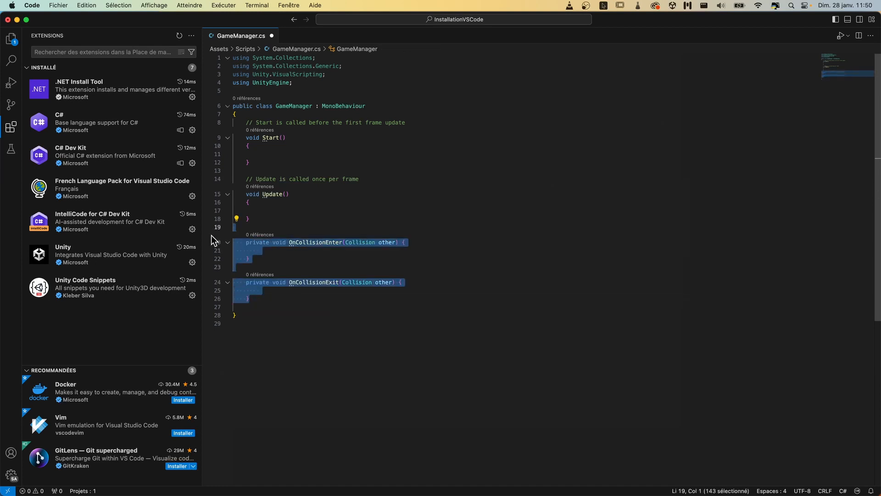
key("BackSpace")
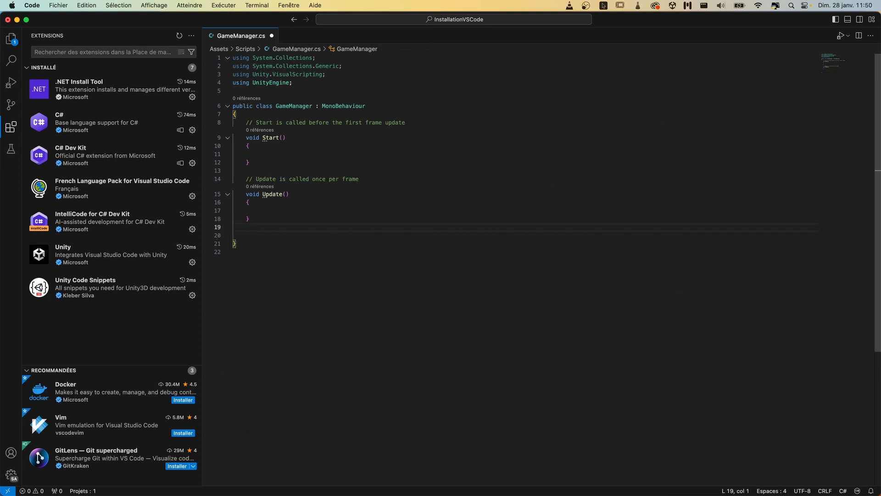